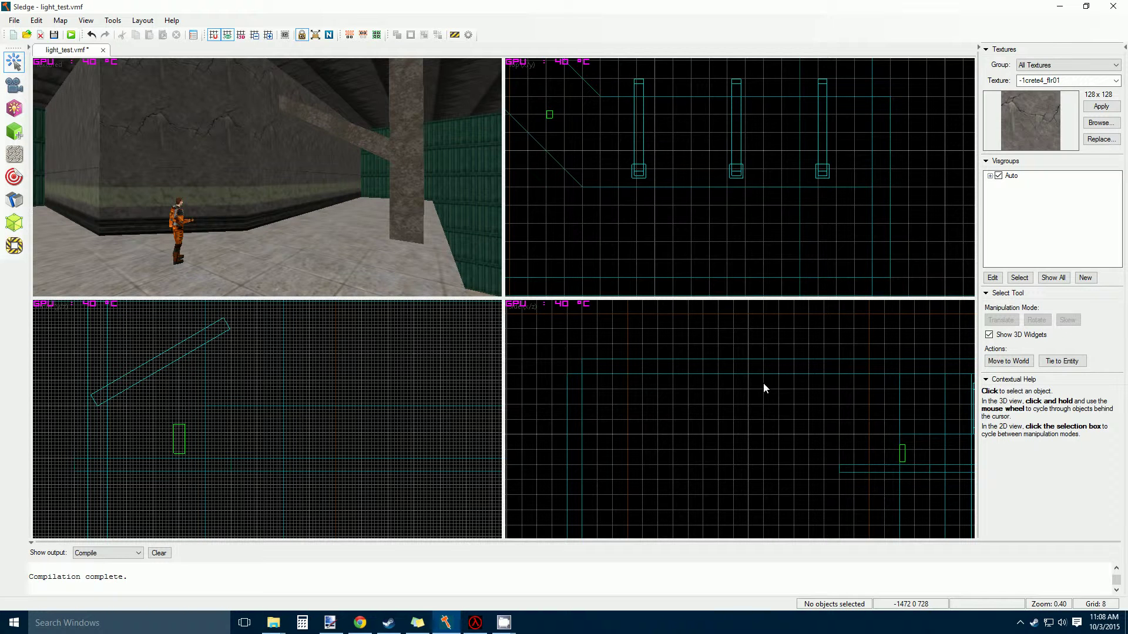
Step: Inspect the platform, support pillars and wall around the player start in the 3D view
key(z)
key(a)
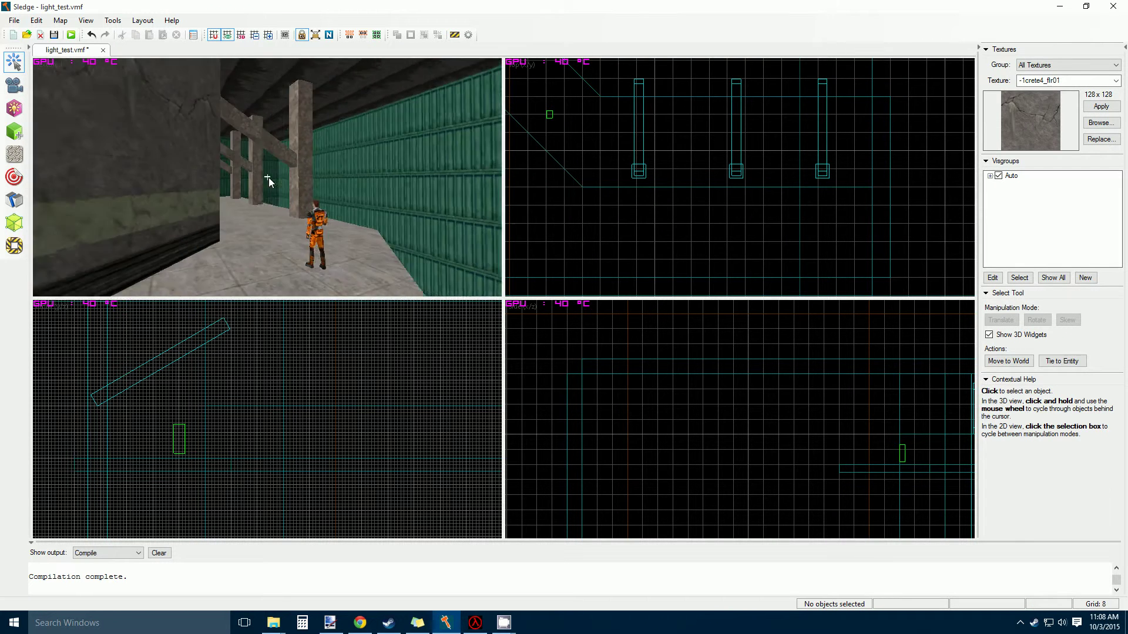
key(w)
key(s)
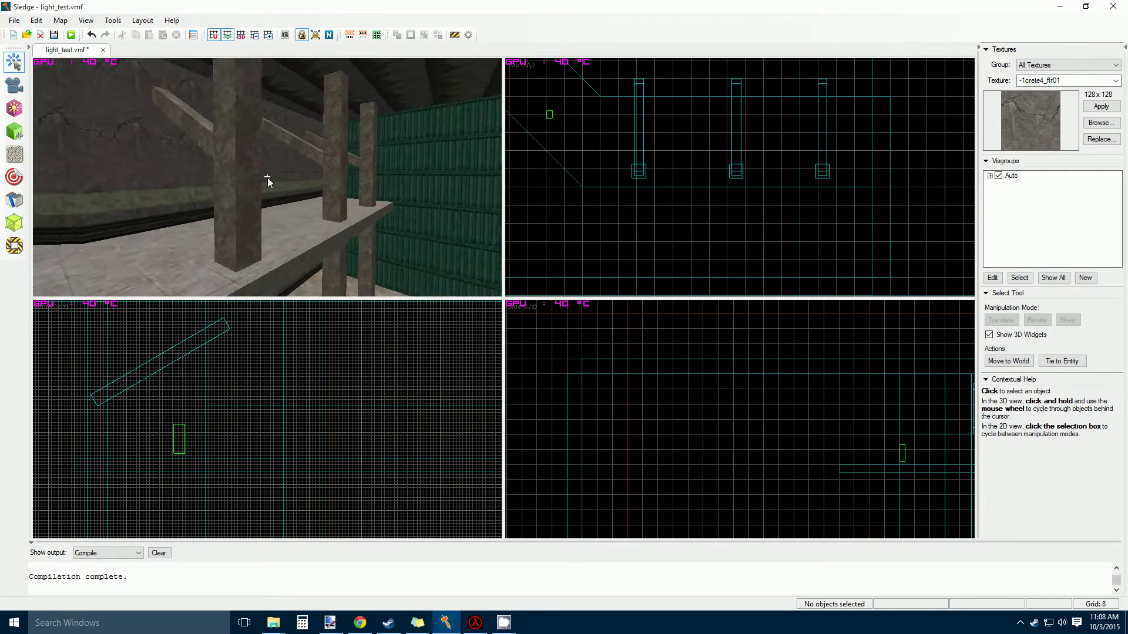
key(w)
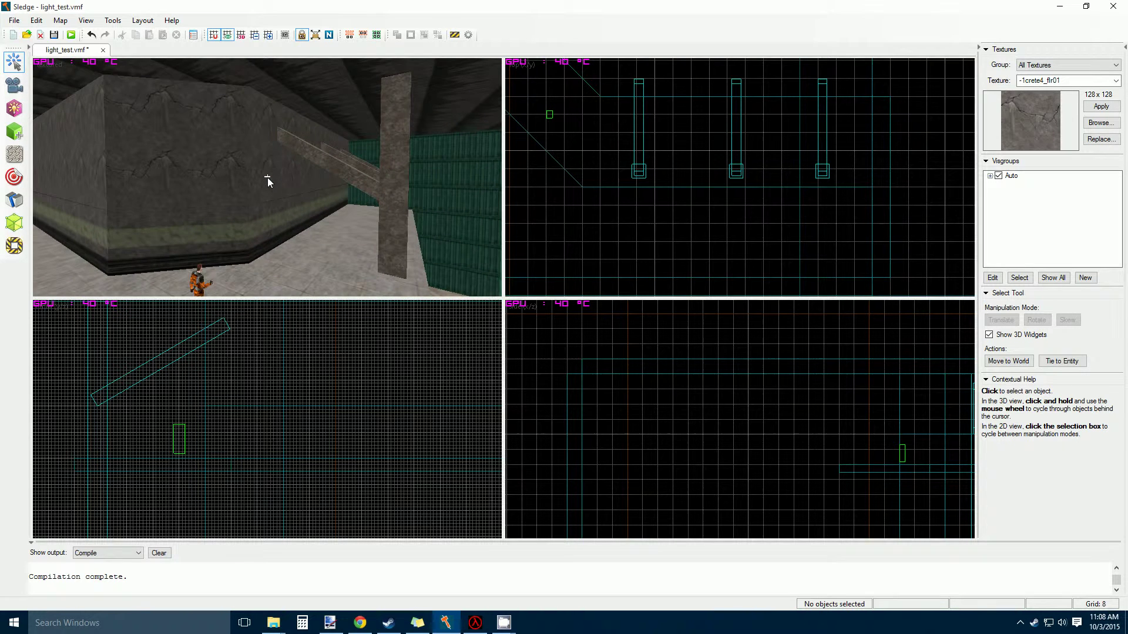
key(s)
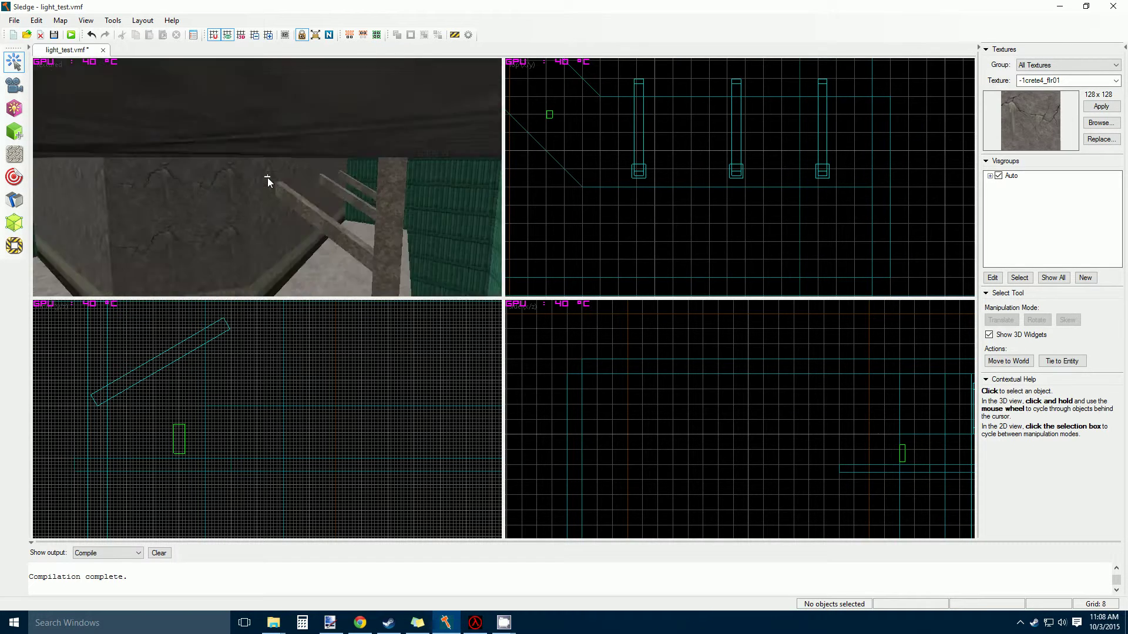
key(w)
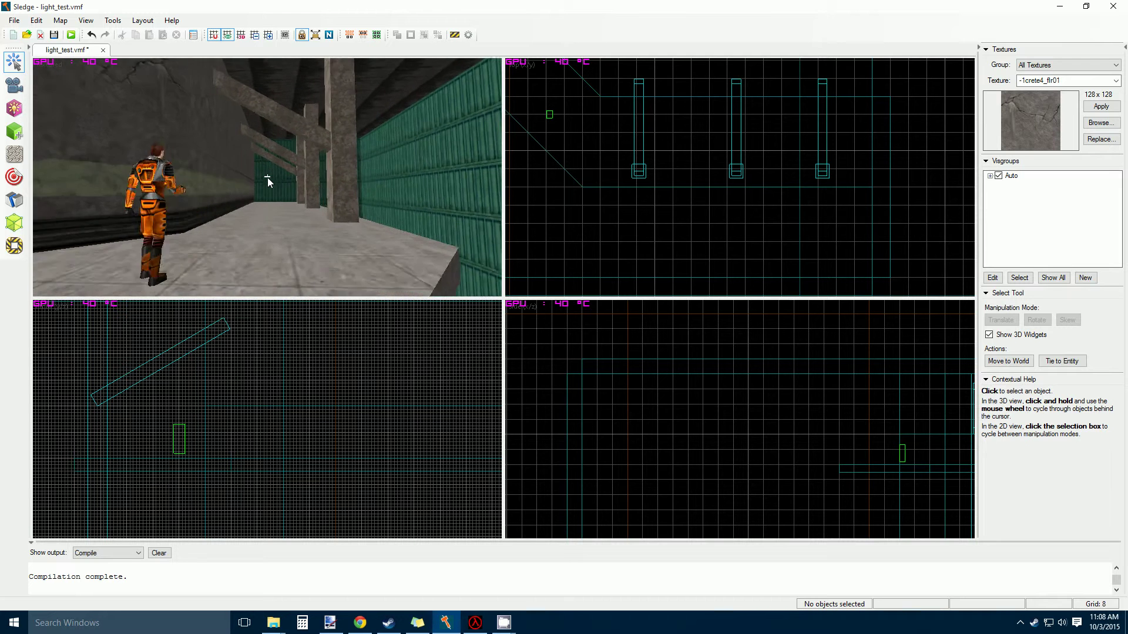
key(w)
key(s)
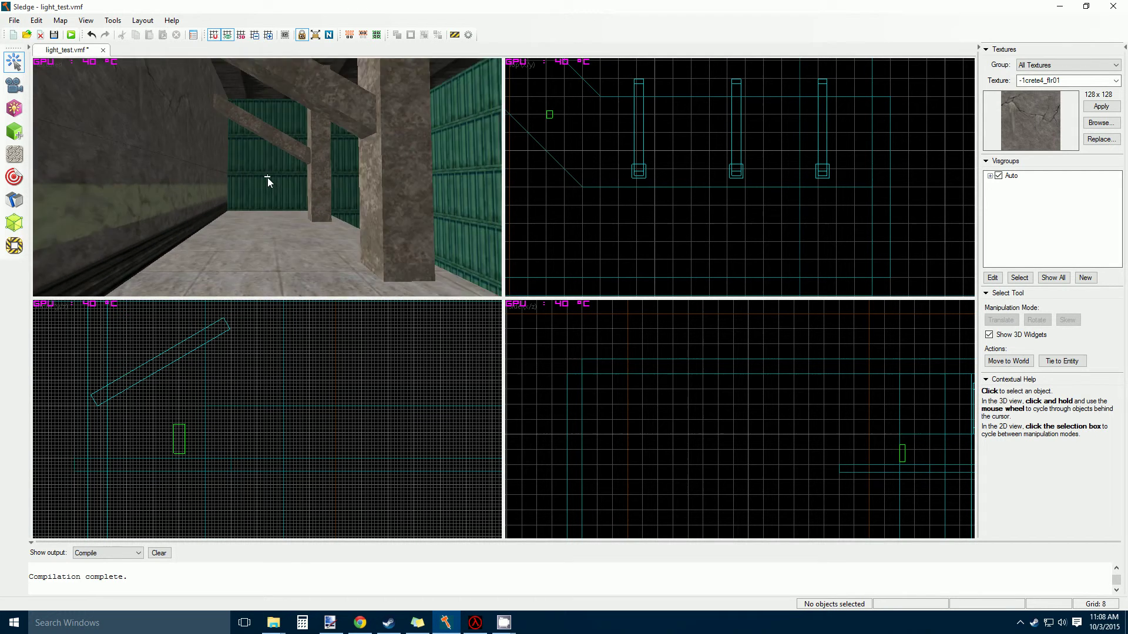
key(s)
key(z)
Step: Place a light_spot entity on the concrete floor near the player start
key(shift+e)
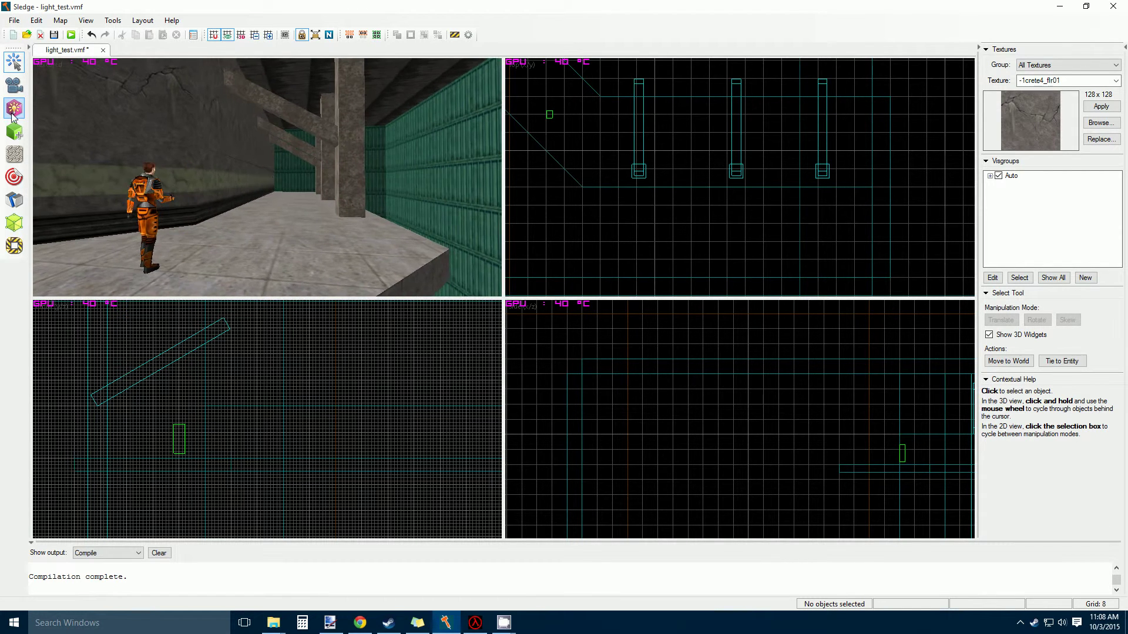
click(1038, 318)
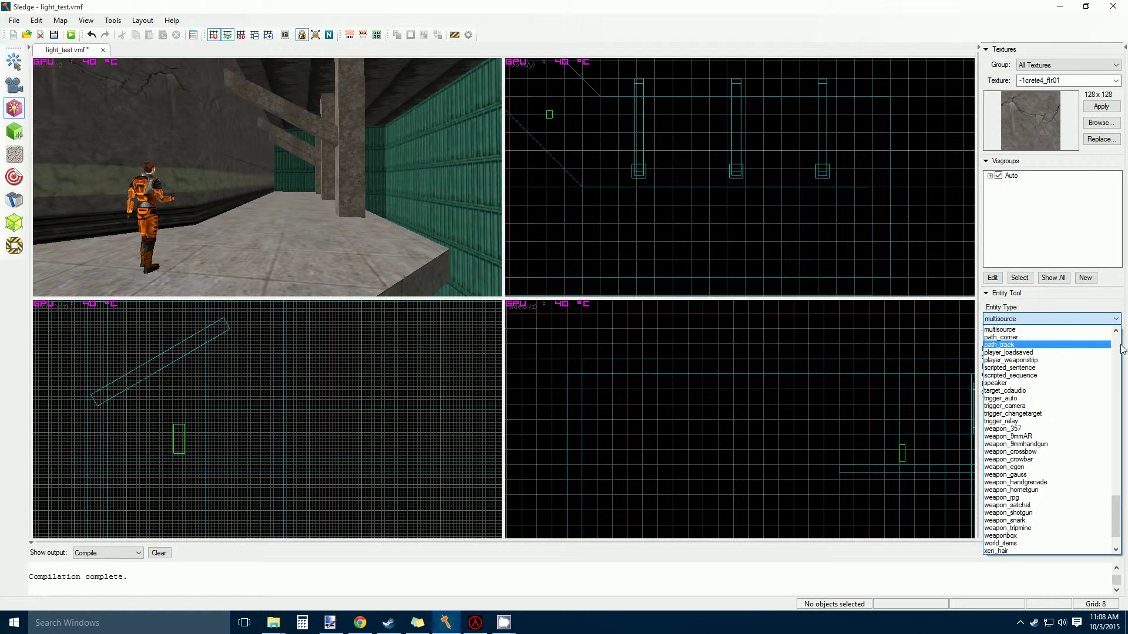
scroll(1065, 400, down, 2)
scroll(1065, 405, up, 15)
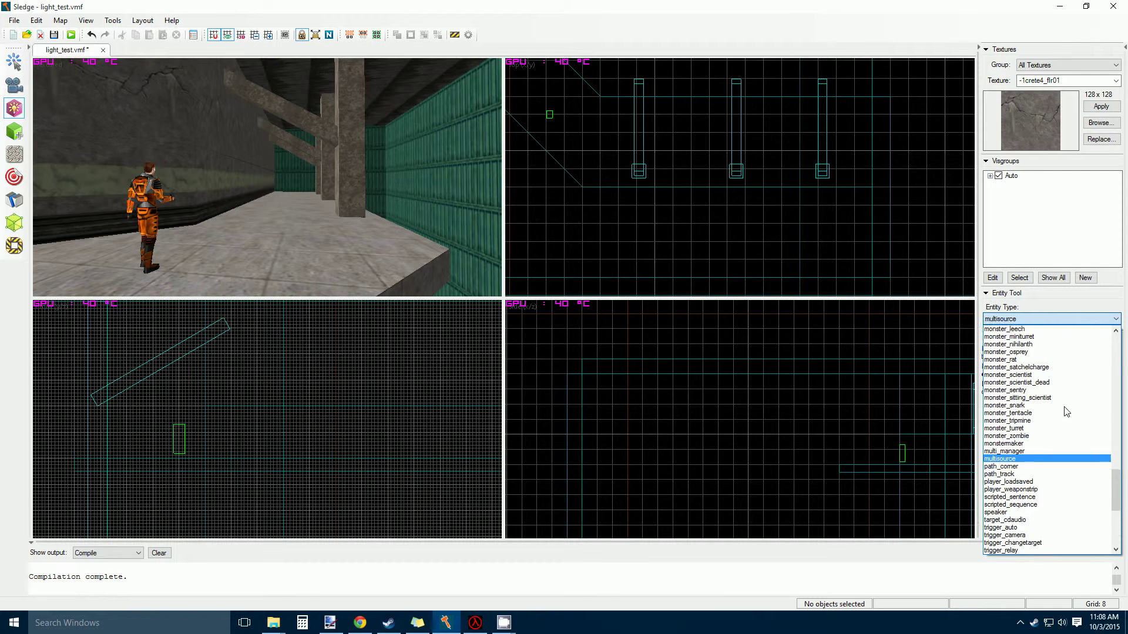
scroll(1050, 417, up, 5)
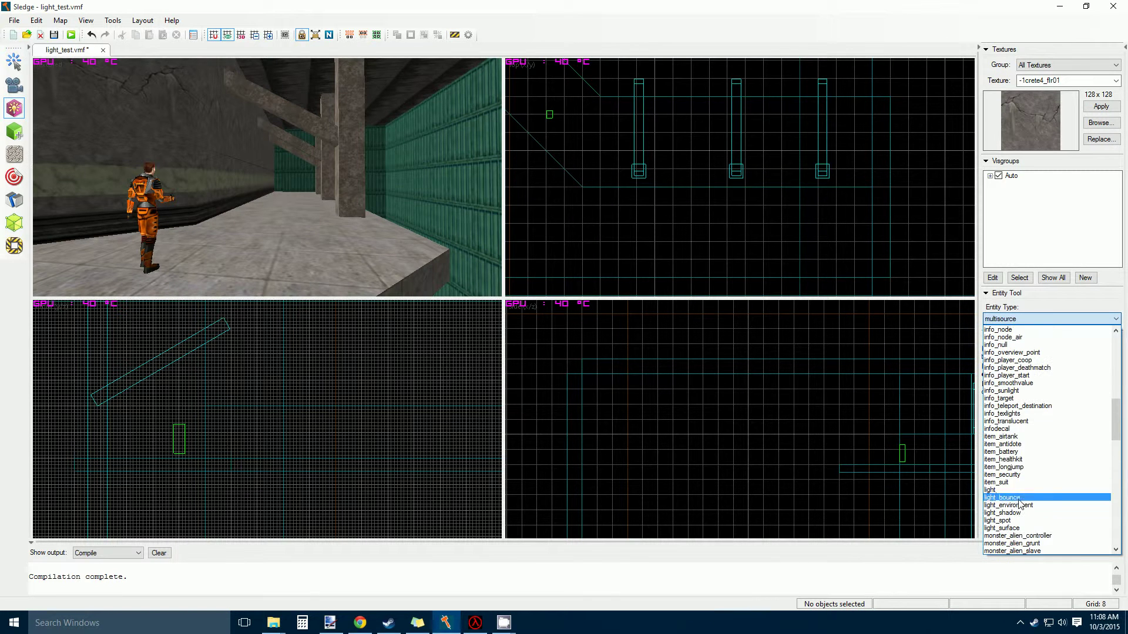
click(1019, 520)
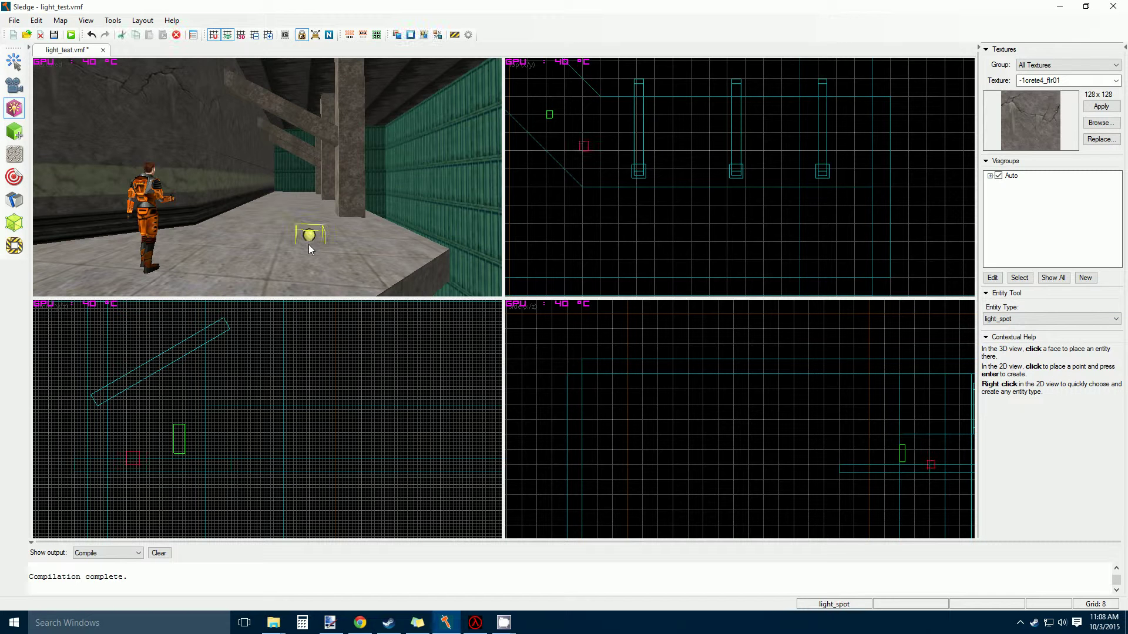
Step: Select the new light_spot, open its properties and set its angle to Down
click(17, 65)
key(alt+Return)
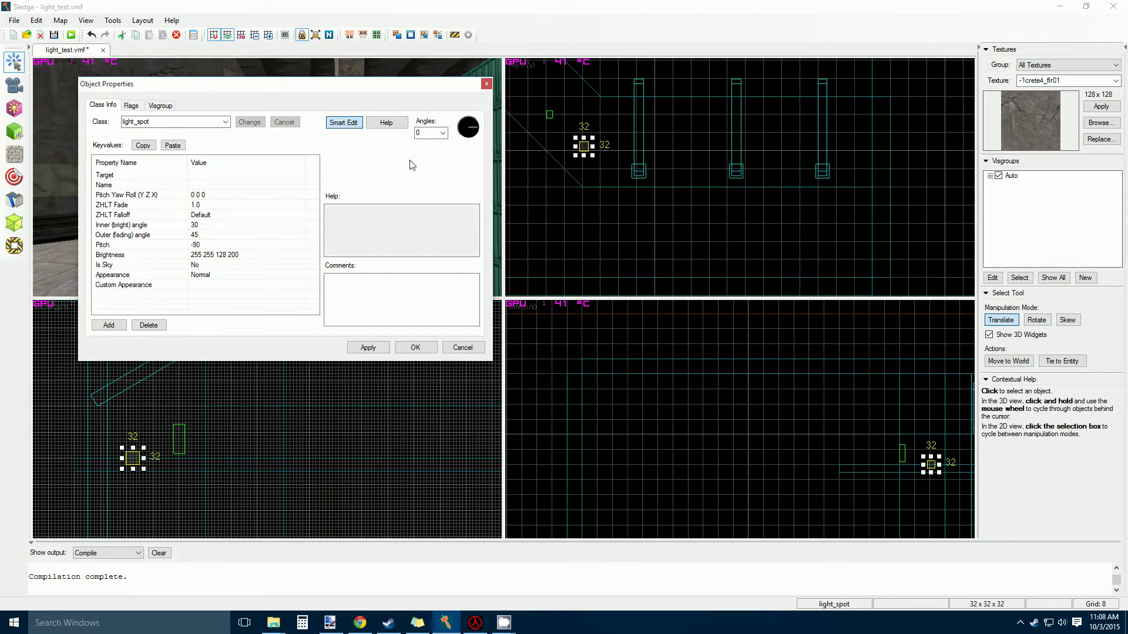
drag(288, 84, 684, 173)
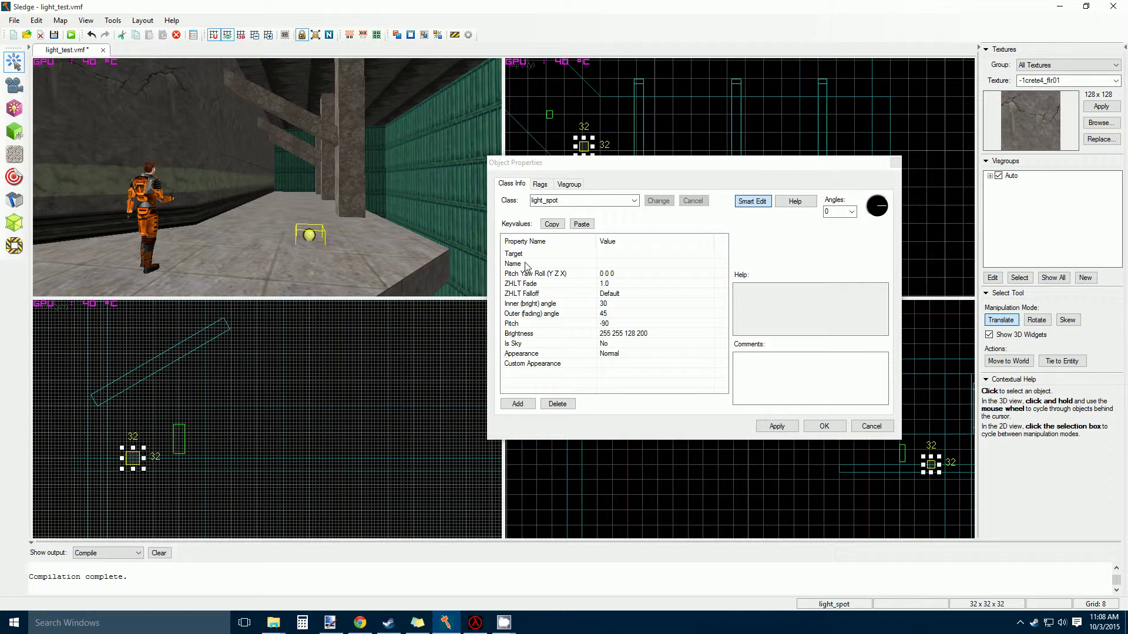
drag(881, 210, 872, 219)
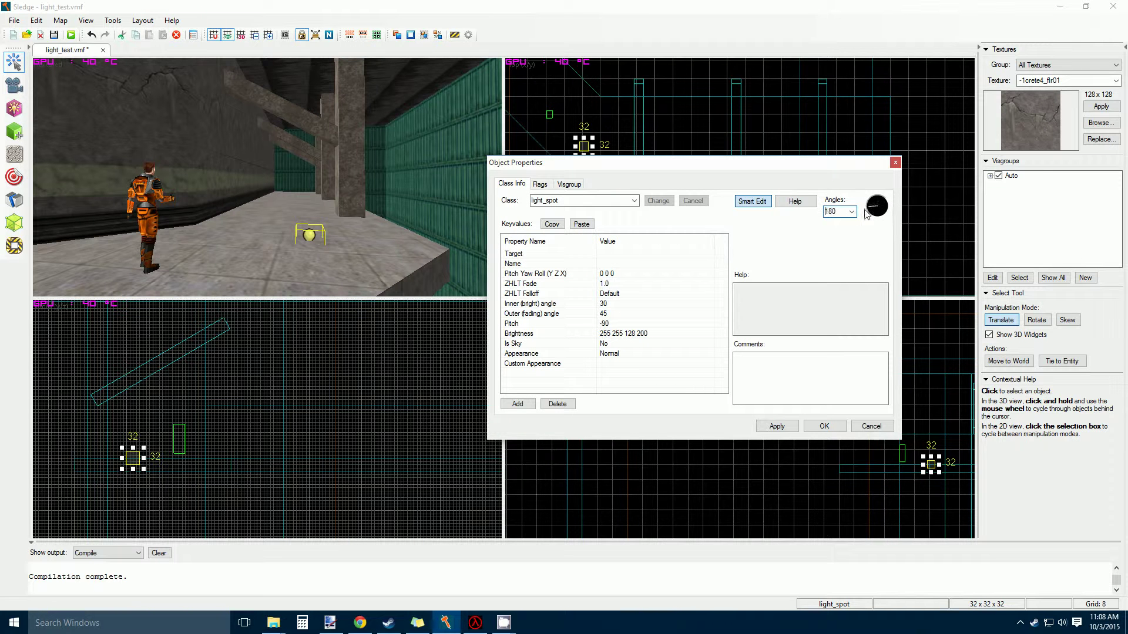
click(864, 214)
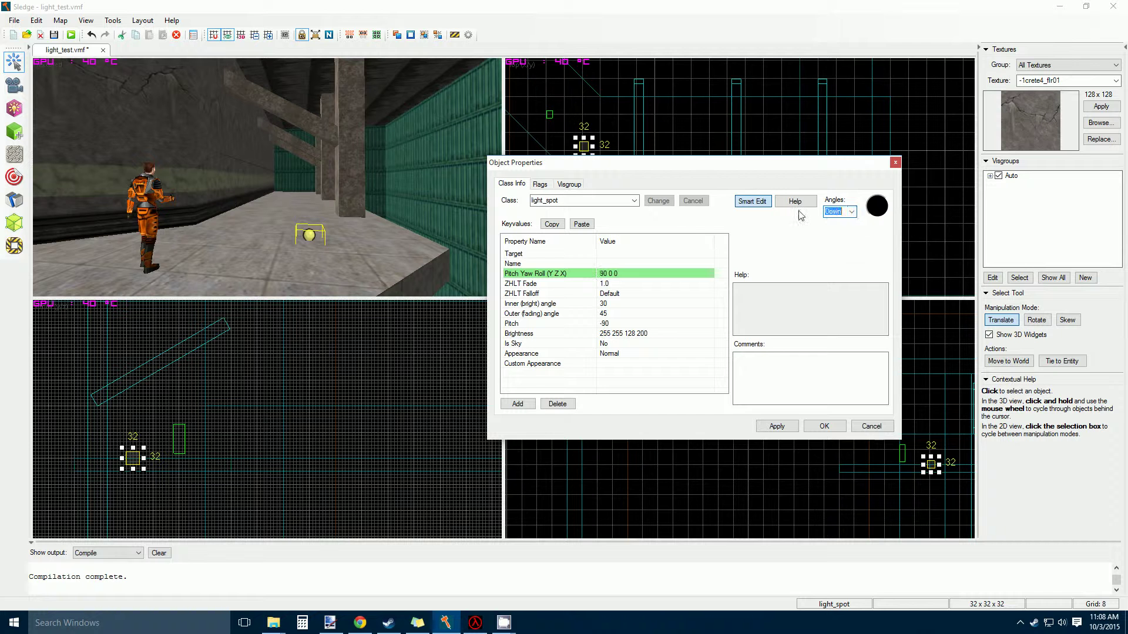
click(613, 283)
click(611, 333)
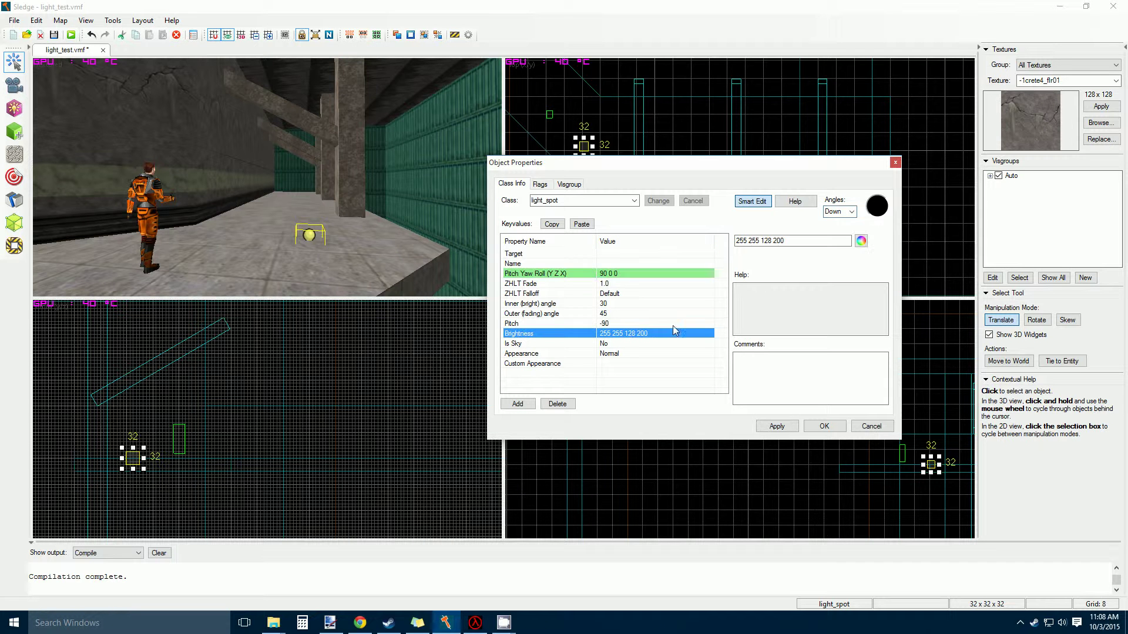
click(861, 242)
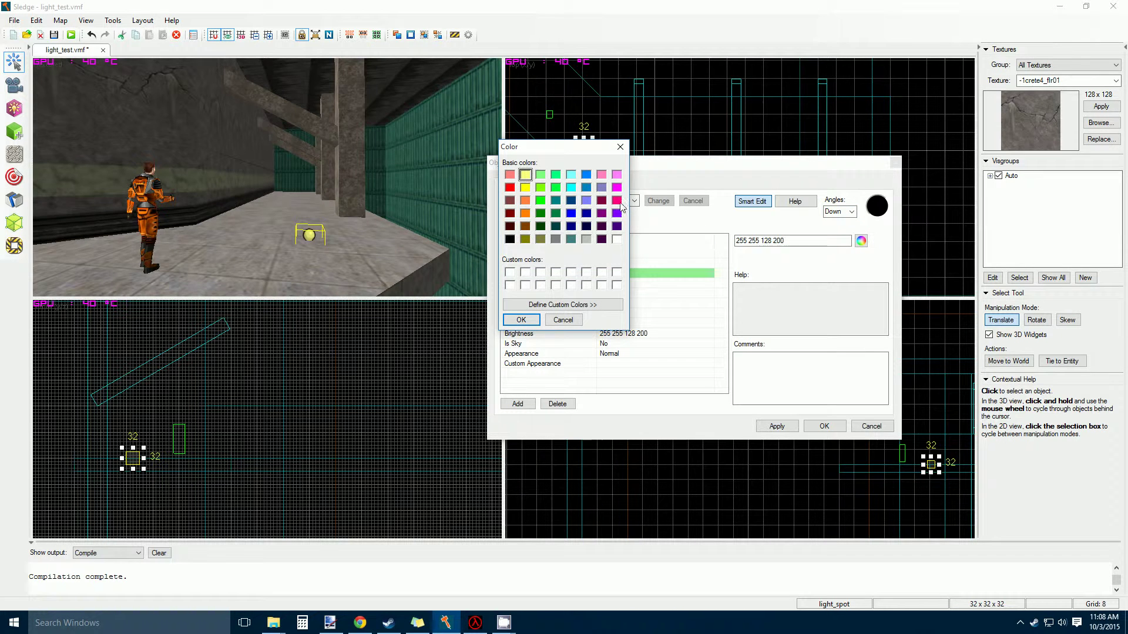
click(520, 320)
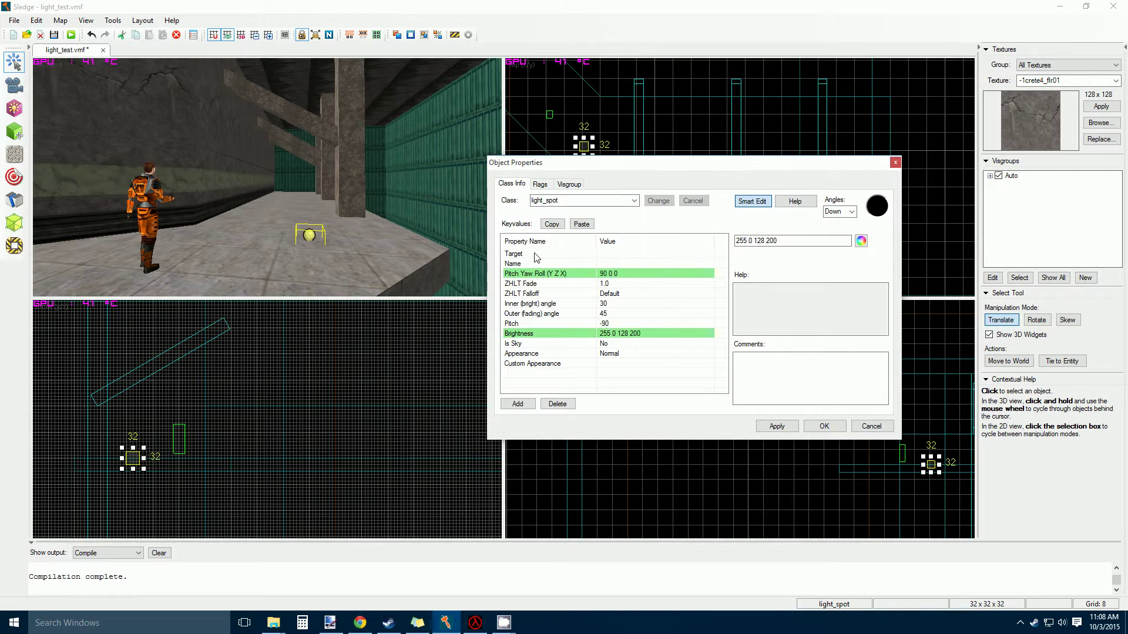
click(824, 425)
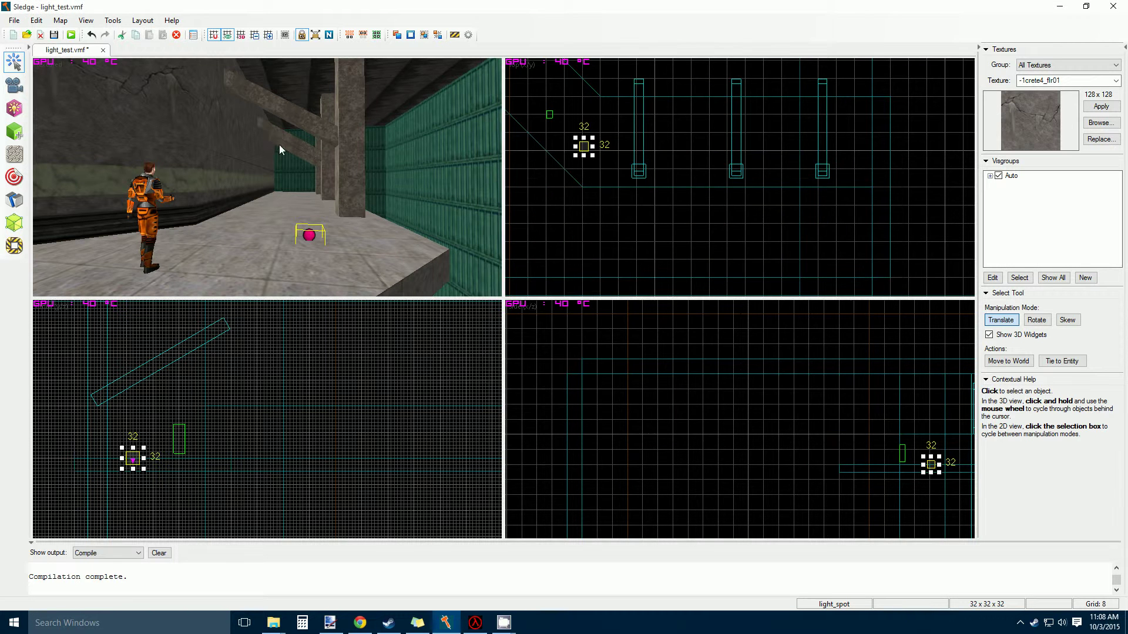
scroll(142, 474, up, 3)
drag(131, 453, 132, 396)
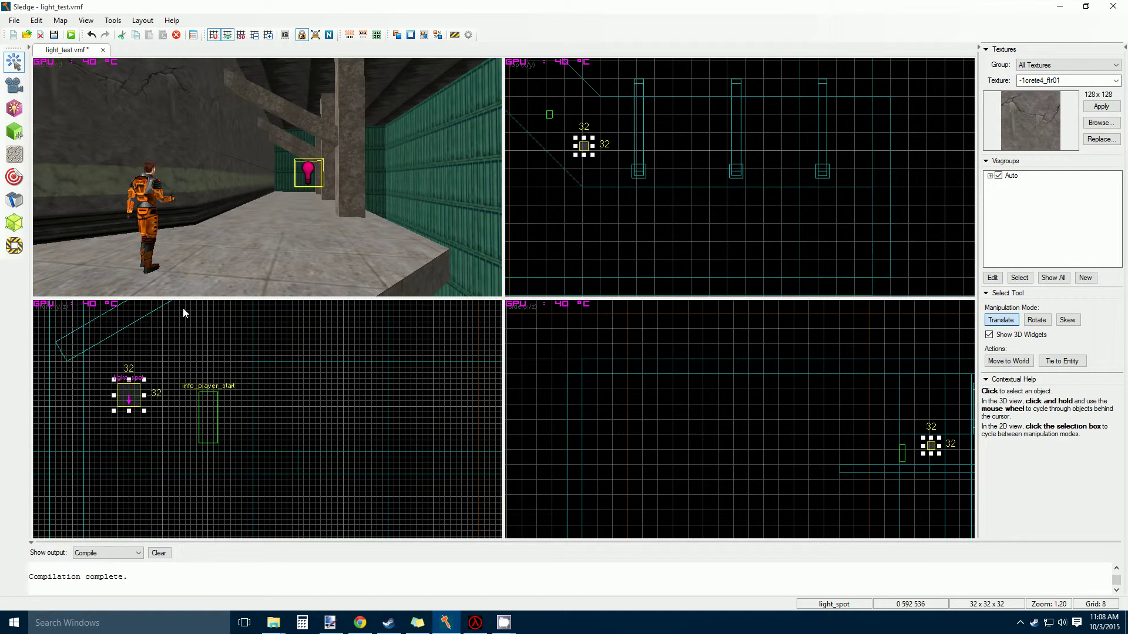
Step: Place another entity on the cracked concrete wall between the diagonal beams and change its class to multisource
click(13, 109)
key(w)
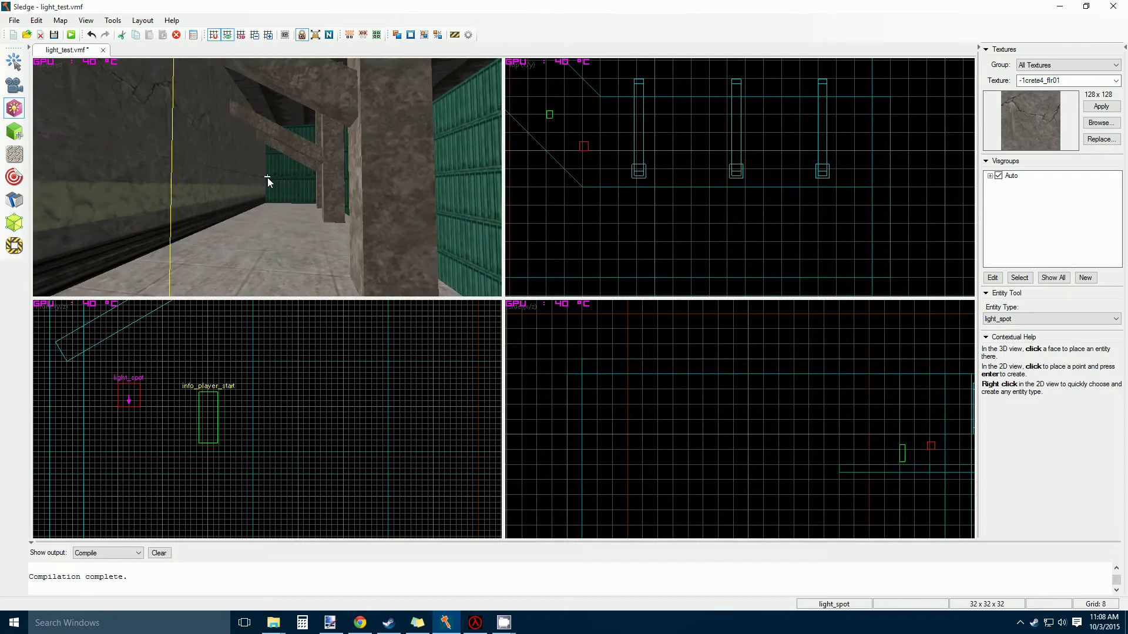
click(309, 199)
key(alt+Return)
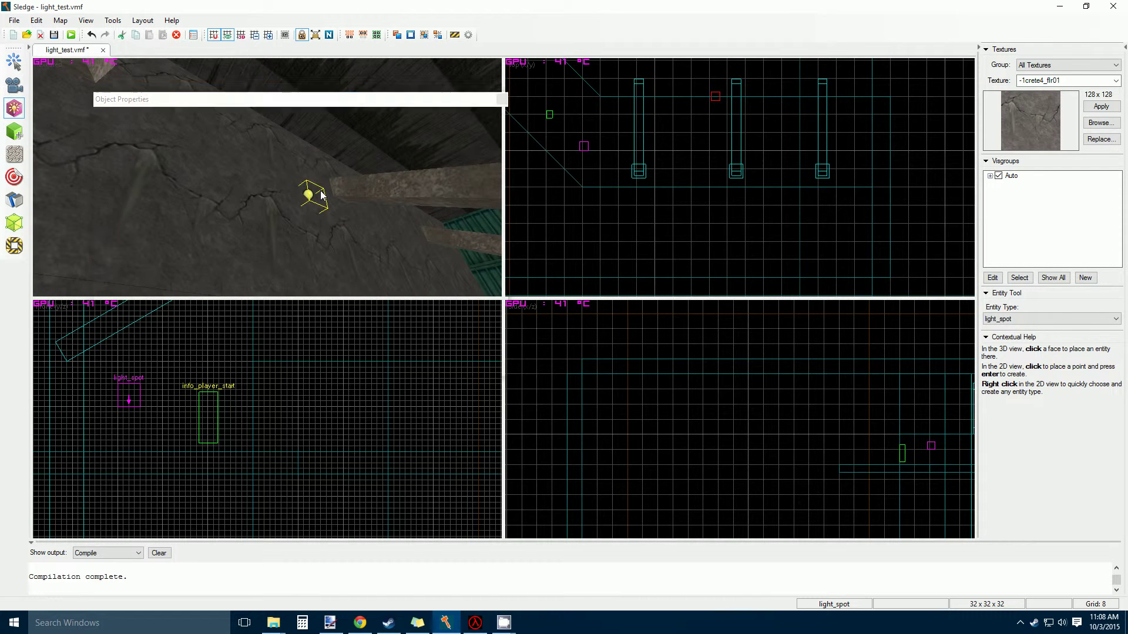
click(241, 137)
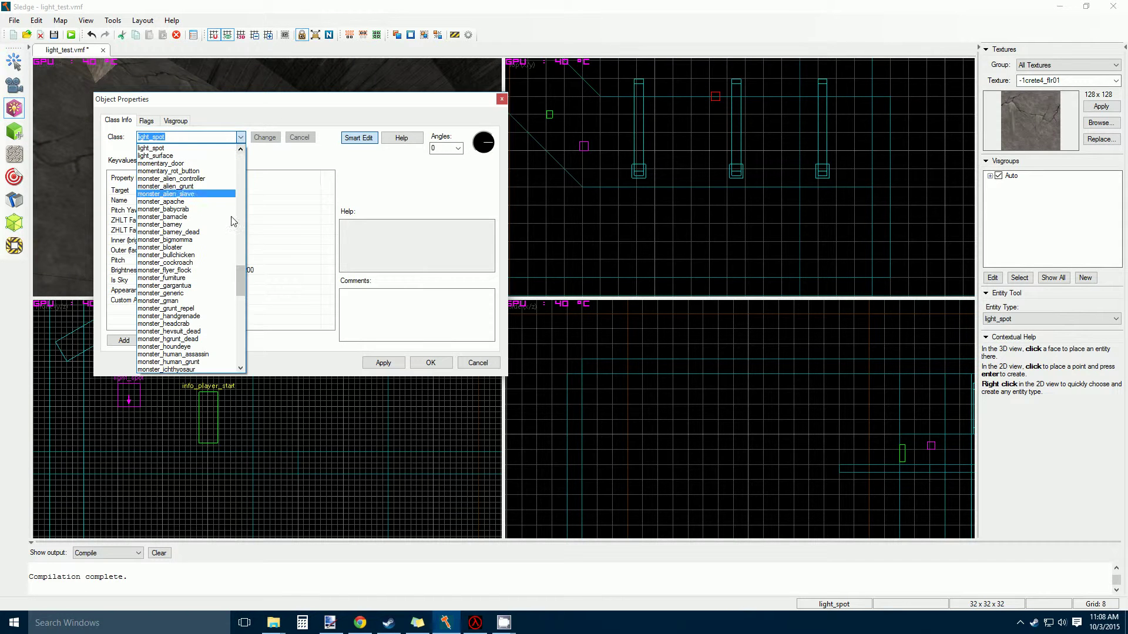
drag(241, 283, 234, 312)
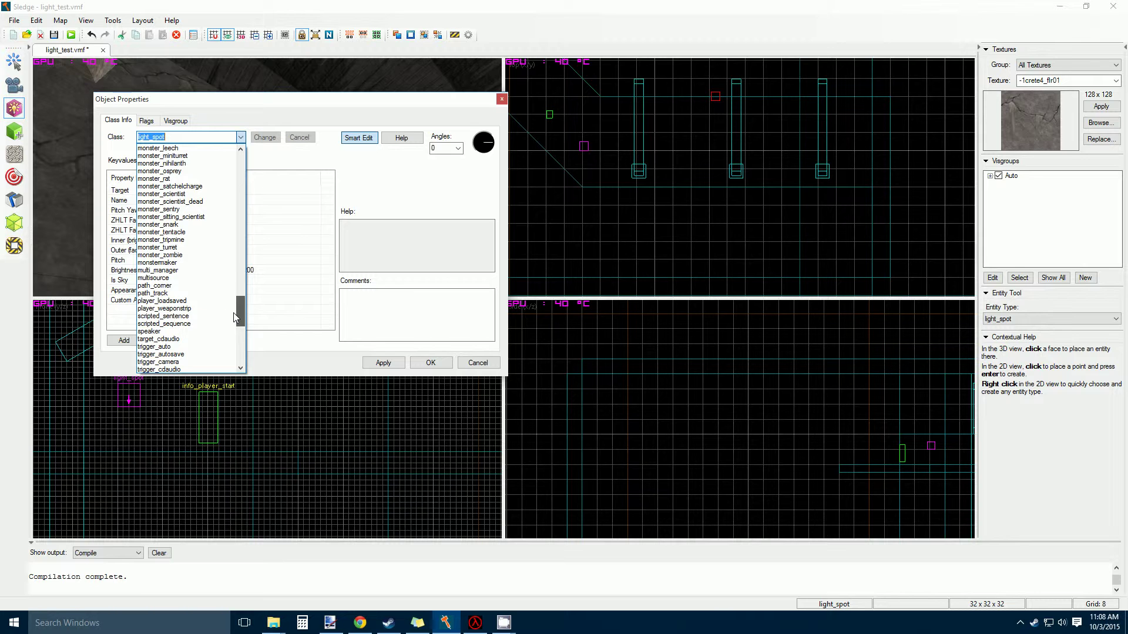
click(177, 278)
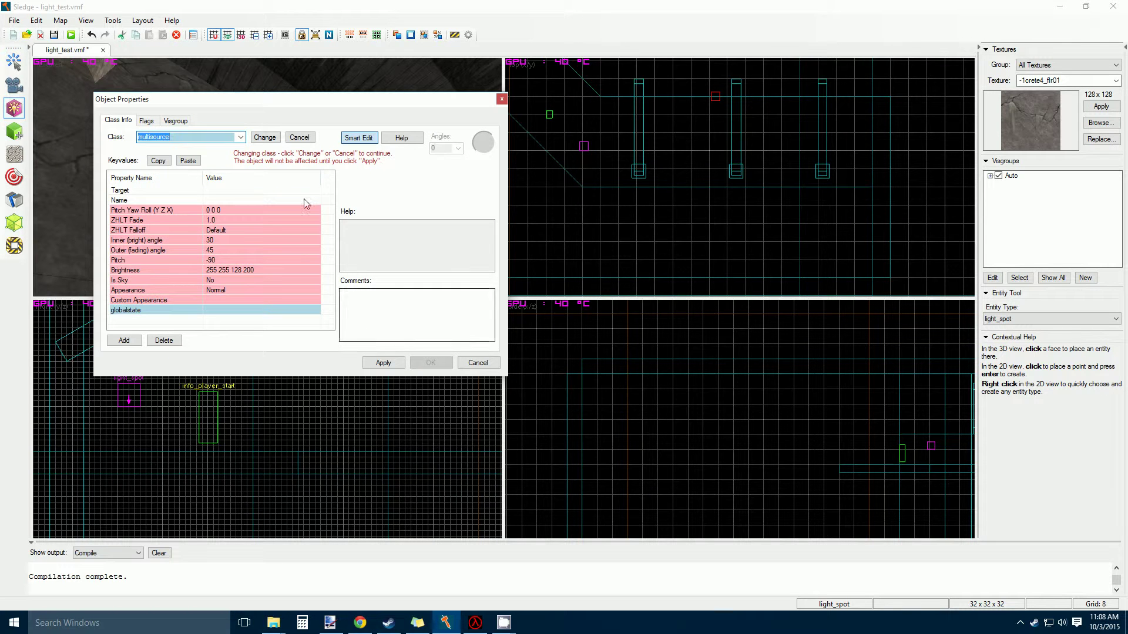
click(265, 137)
Step: Name the multisource entity light_target01 and apply the properties
click(207, 190)
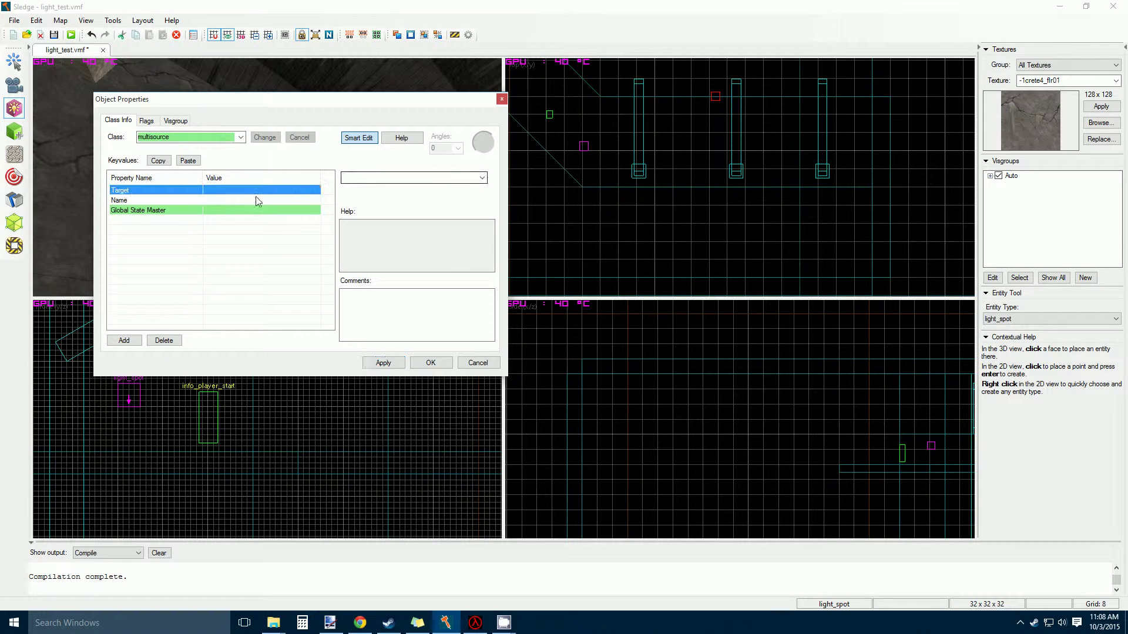
click(354, 178)
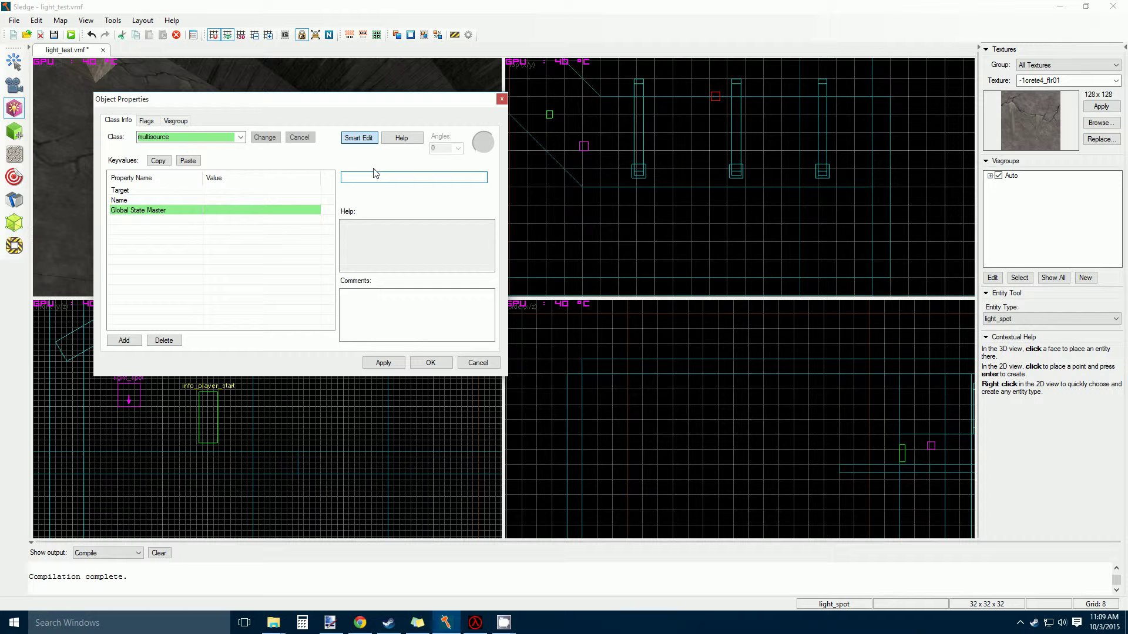
text(light_tar)
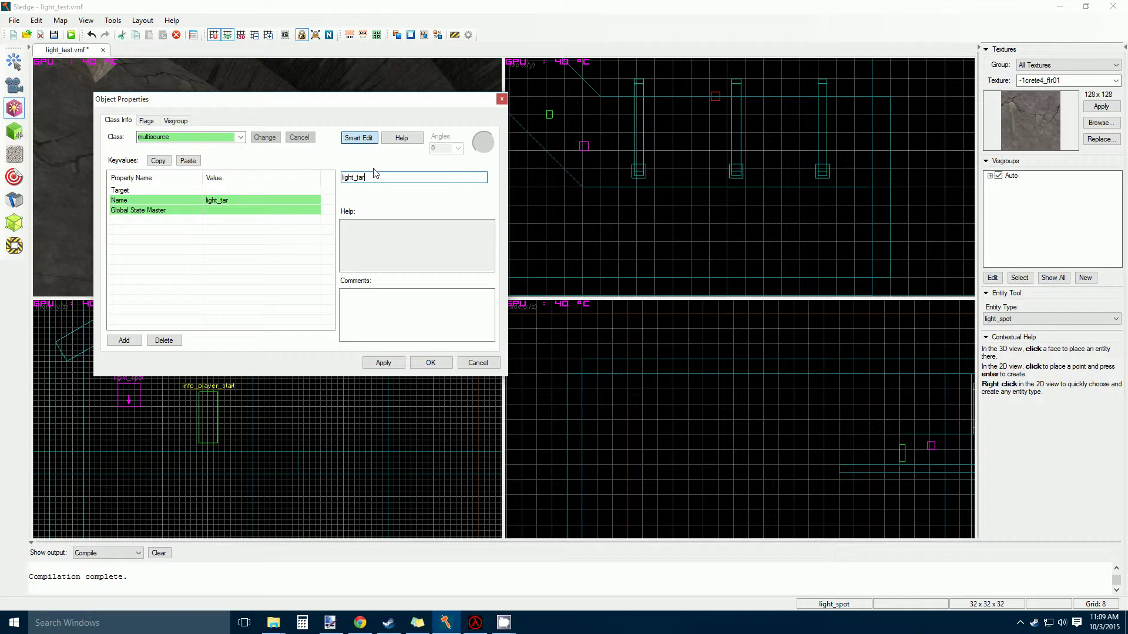
text(get01)
click(385, 363)
click(431, 363)
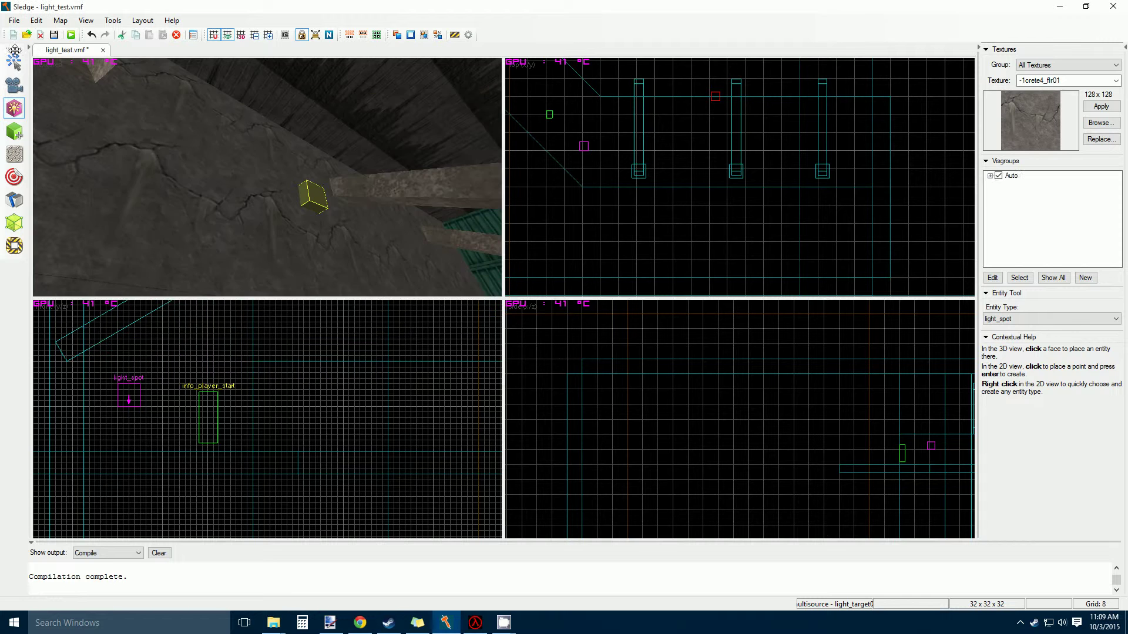
Step: Move the pink light_spot horizontally out past the platform's edge, away from the wall, keeping its height
click(15, 62)
key(z)
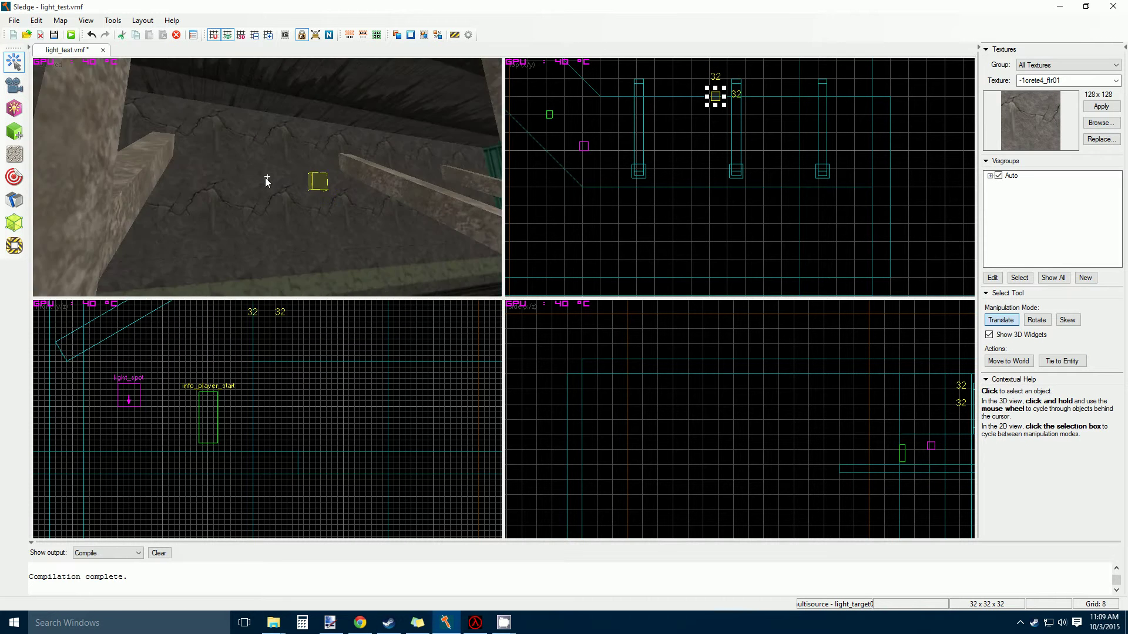
key(w)
key(s)
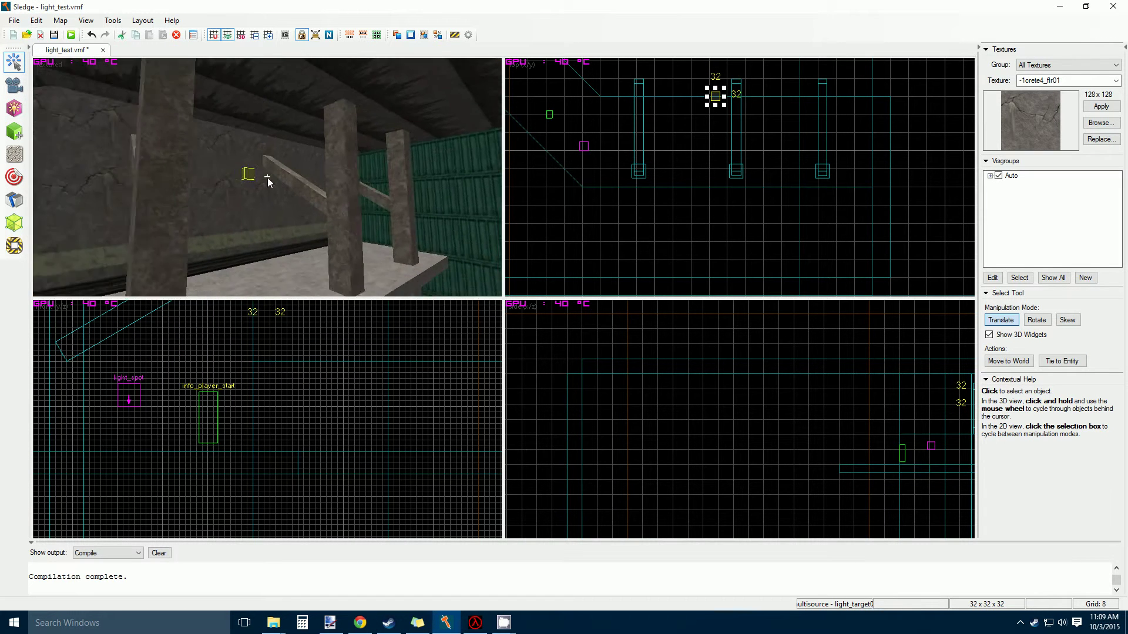
key(d)
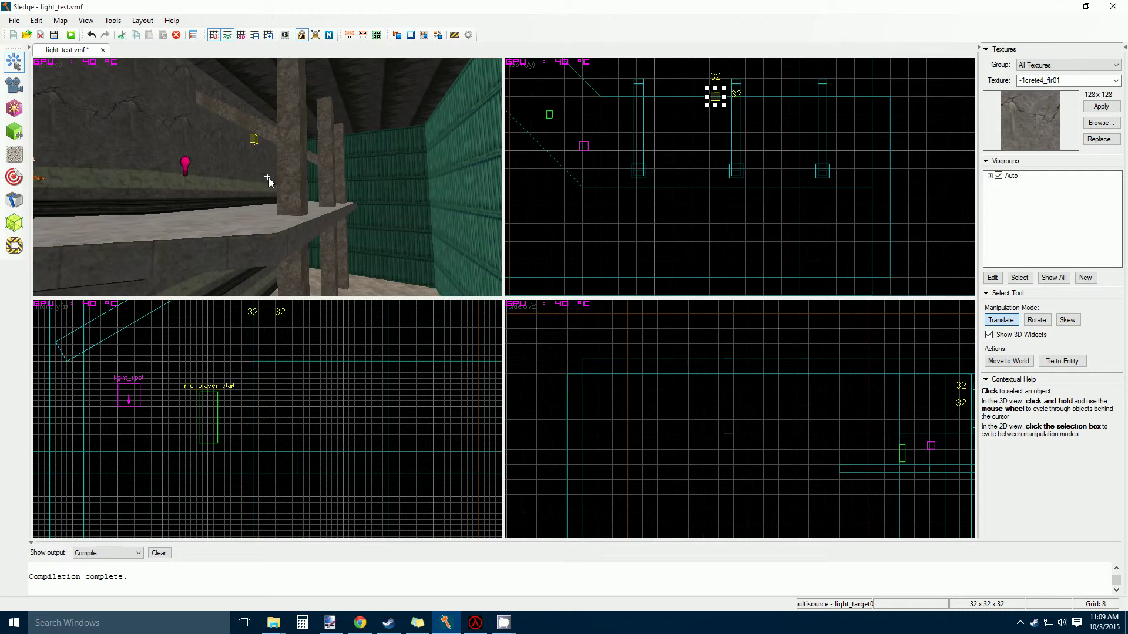
key(d)
key(z)
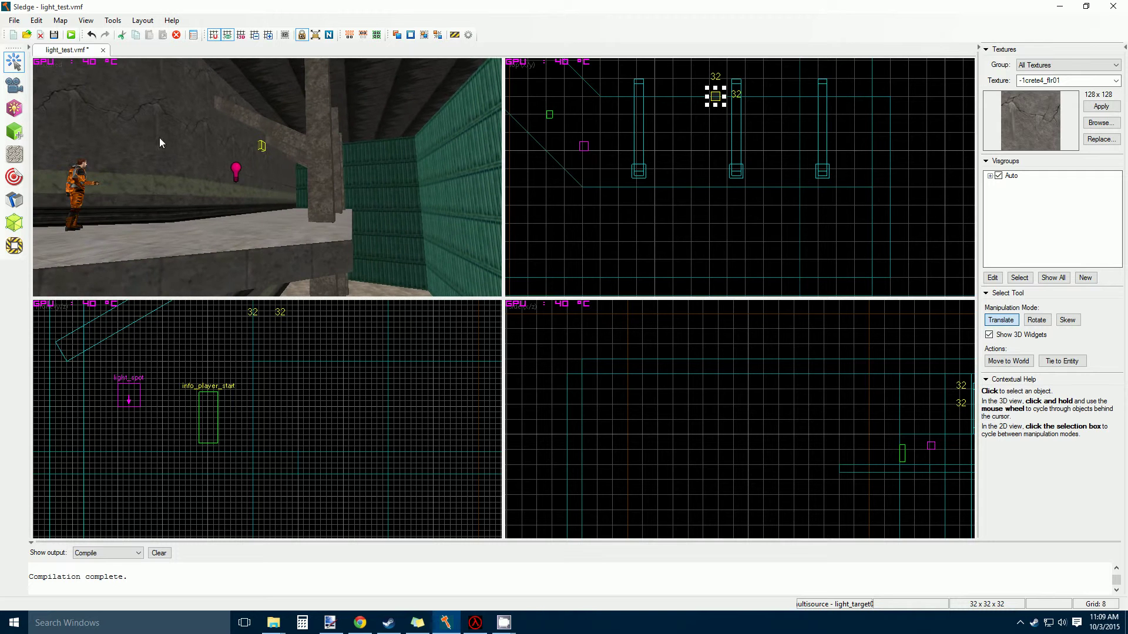
click(237, 174)
scroll(588, 147, up, 2)
drag(588, 144, 599, 231)
Step: Shift the light_spot slightly farther out from the platform's edge
key(z)
key(d)
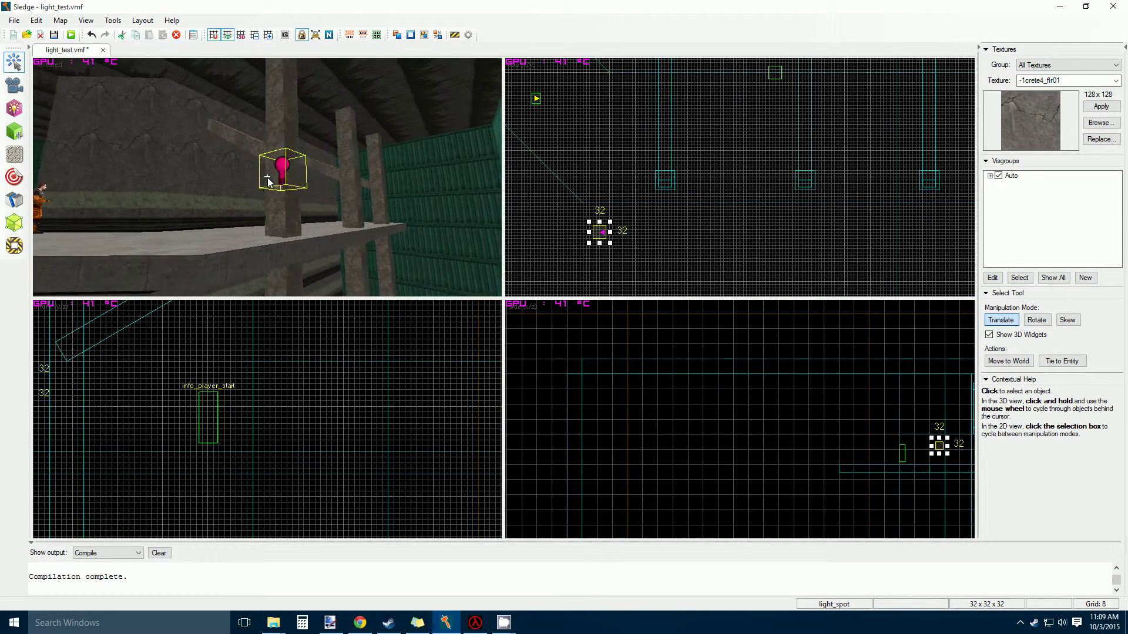
key(d)
key(s)
key(z)
drag(599, 232, 602, 241)
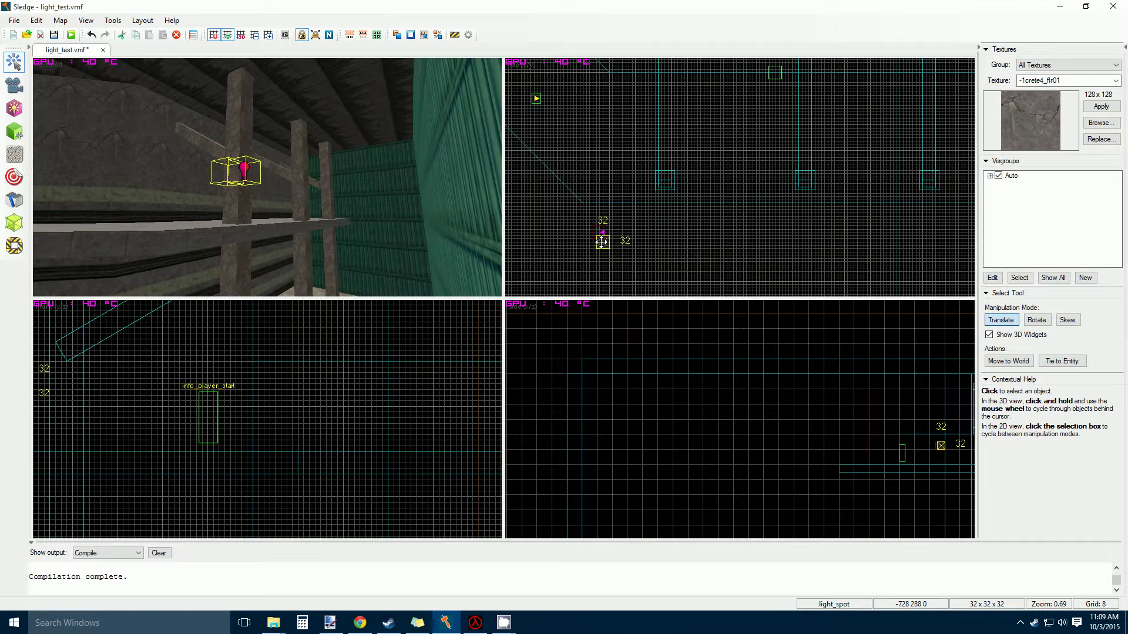
Step: Set the pink light_spot's target to light_target01 and apply the properties
key(z)
key(d)
key(w)
key(z)
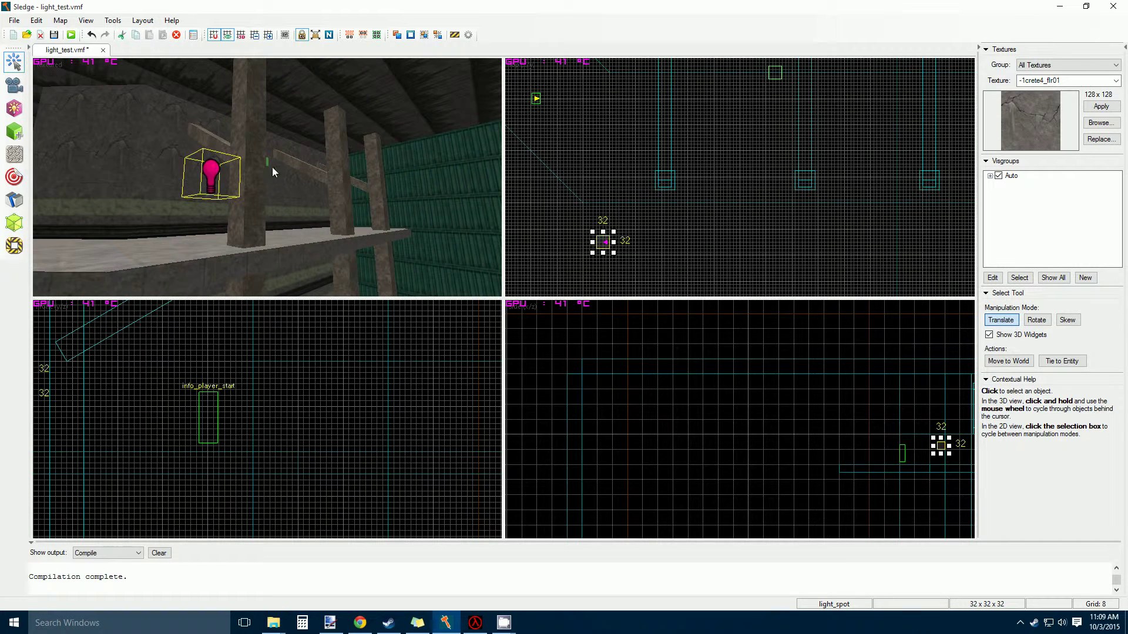
double_click(226, 174)
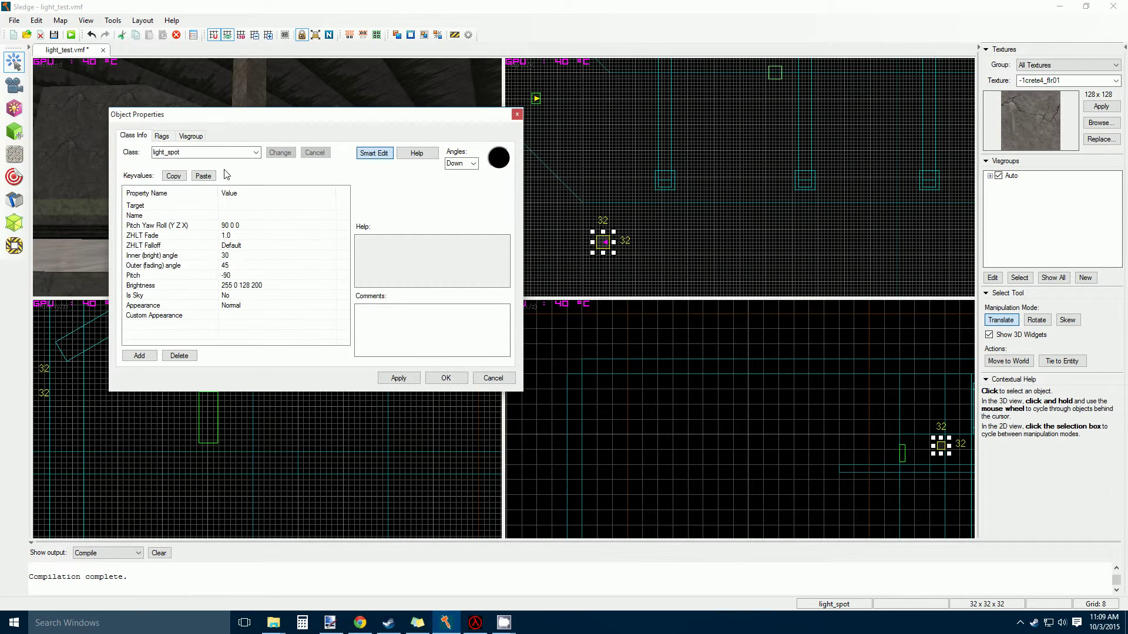
click(167, 206)
click(497, 194)
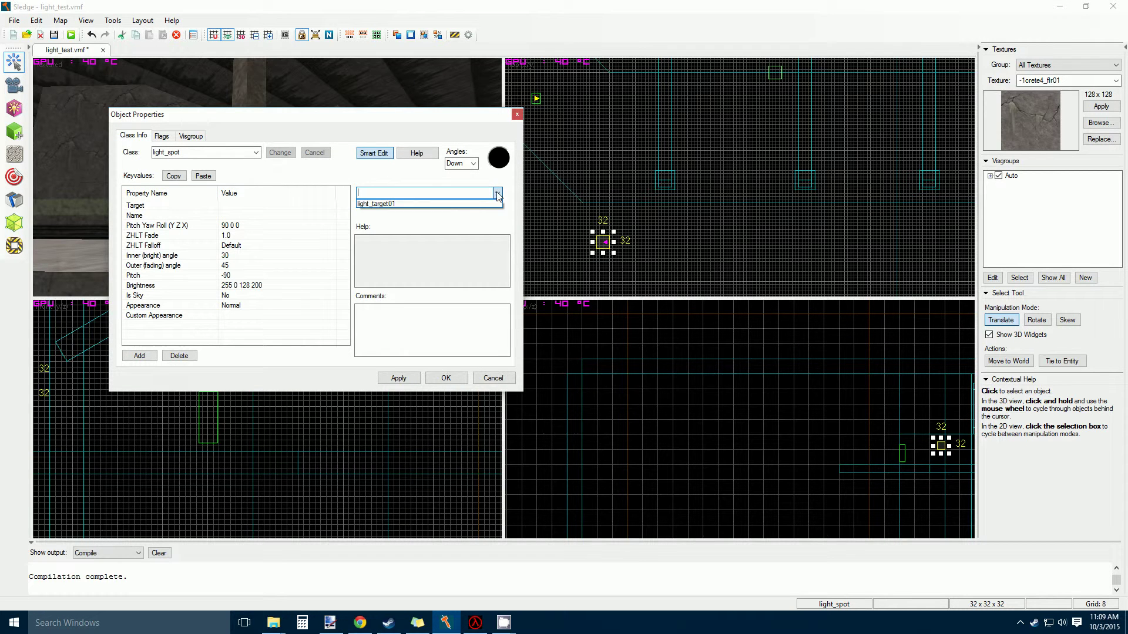
click(453, 202)
click(398, 377)
click(398, 378)
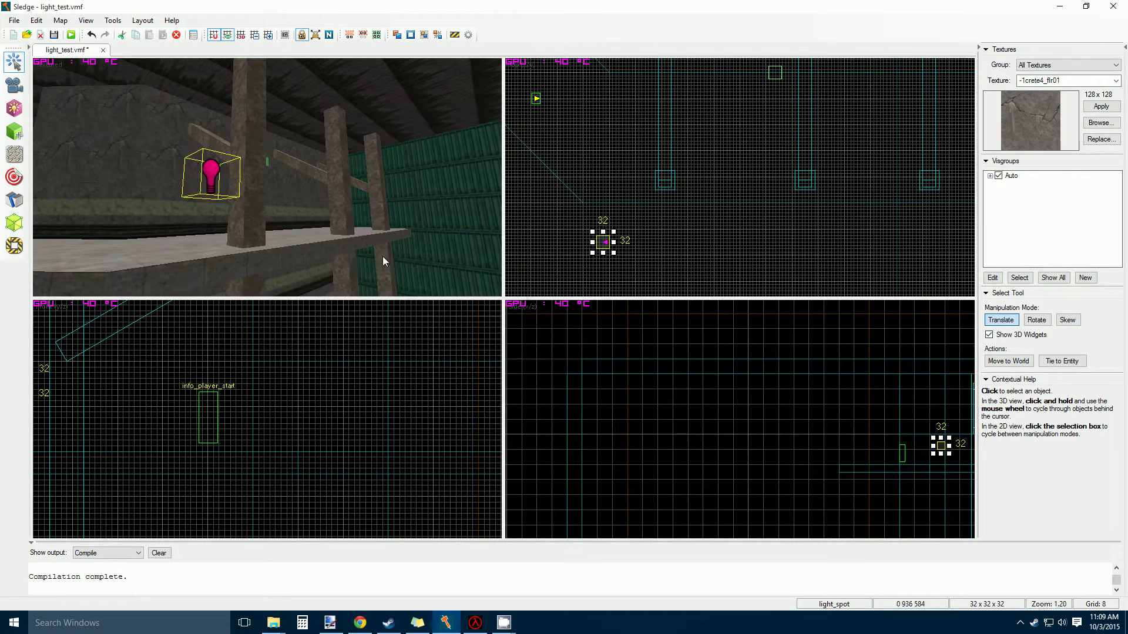
Step: Compile the map with the Normal preset and switch to Half-Life
click(69, 37)
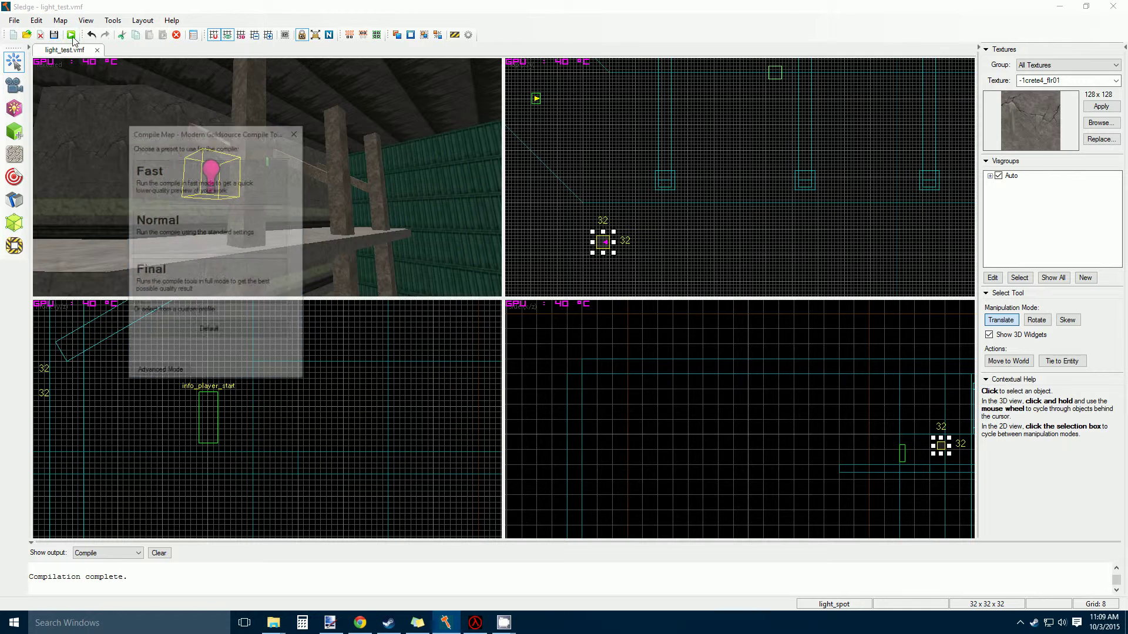
click(209, 224)
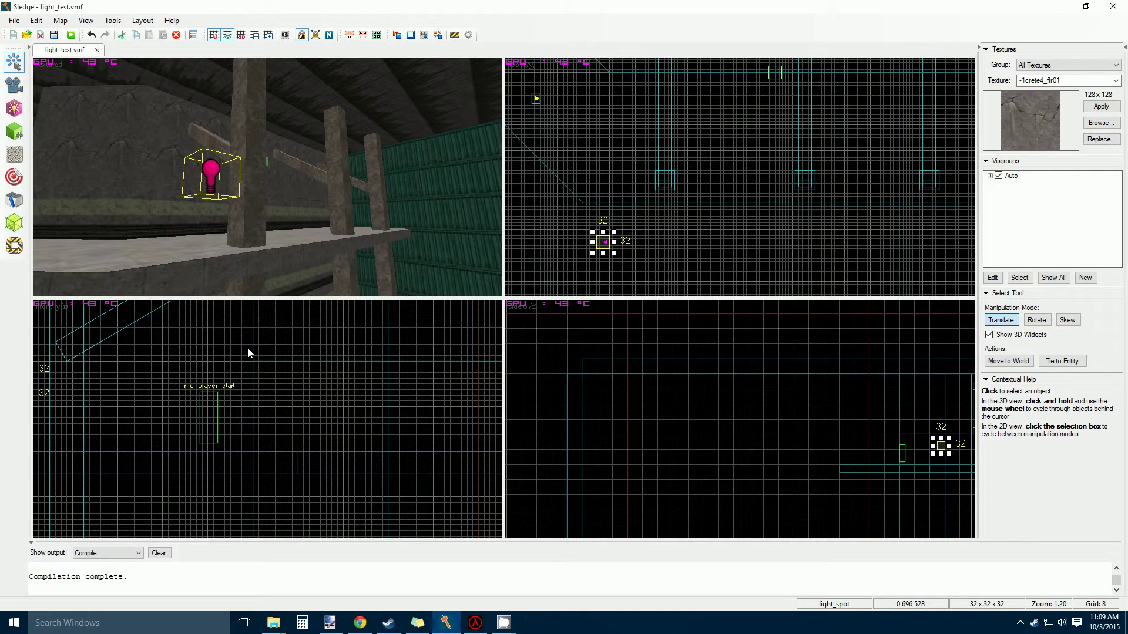
click(477, 621)
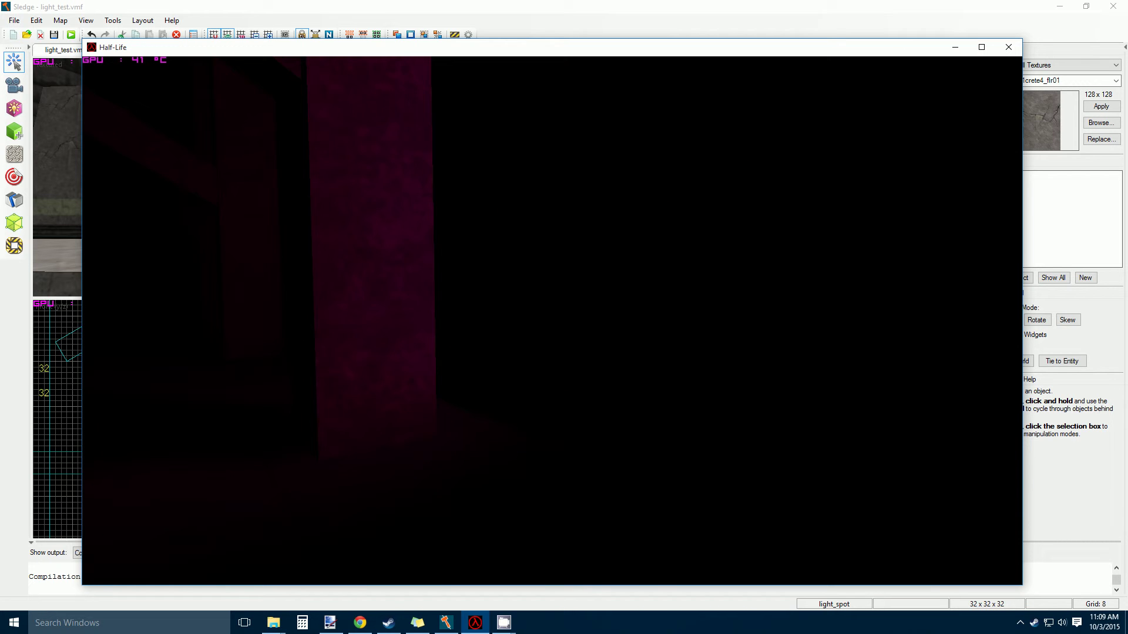
Step: Walk around in the game to examine the pink light on the posts and beams, and return to Sledge
key(w)
key(s)
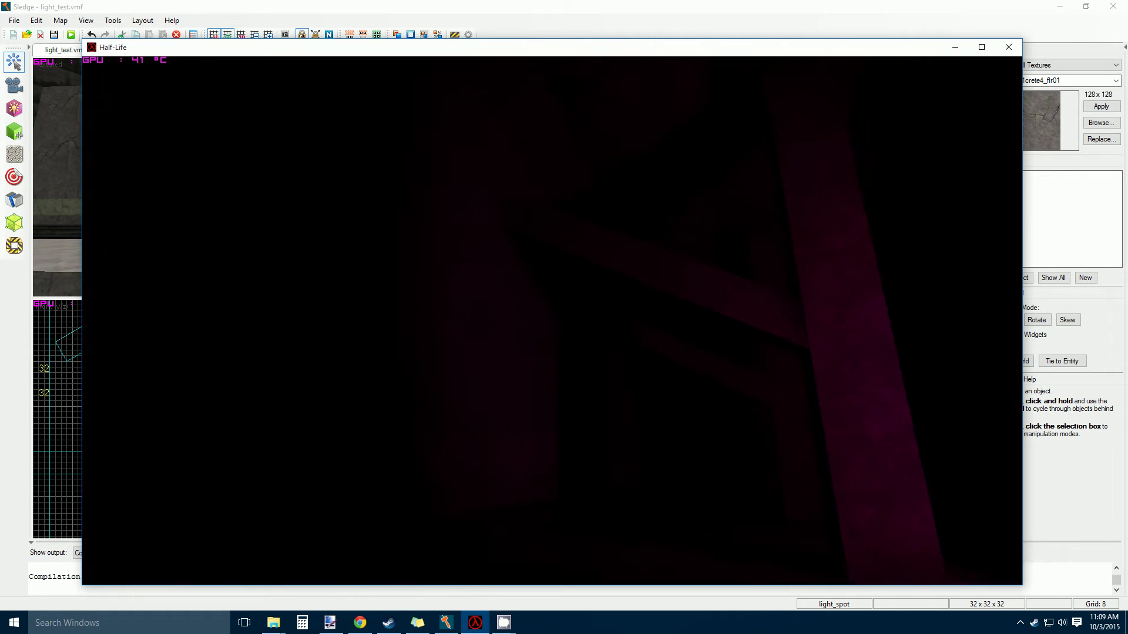
key(s)
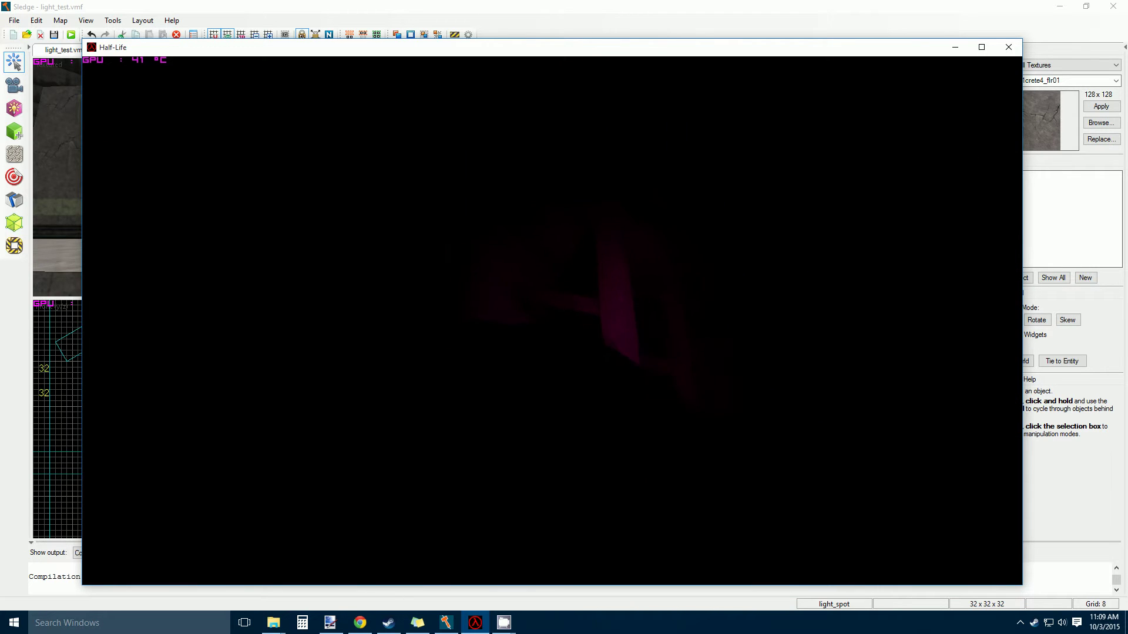
key(d)
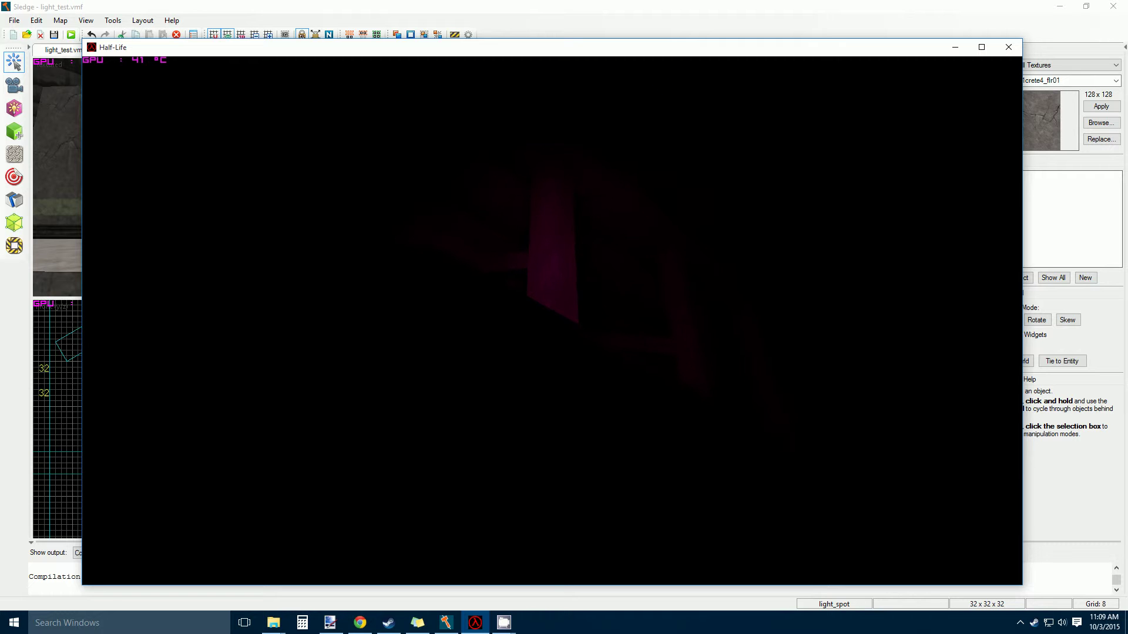
key(Escape)
click(338, 16)
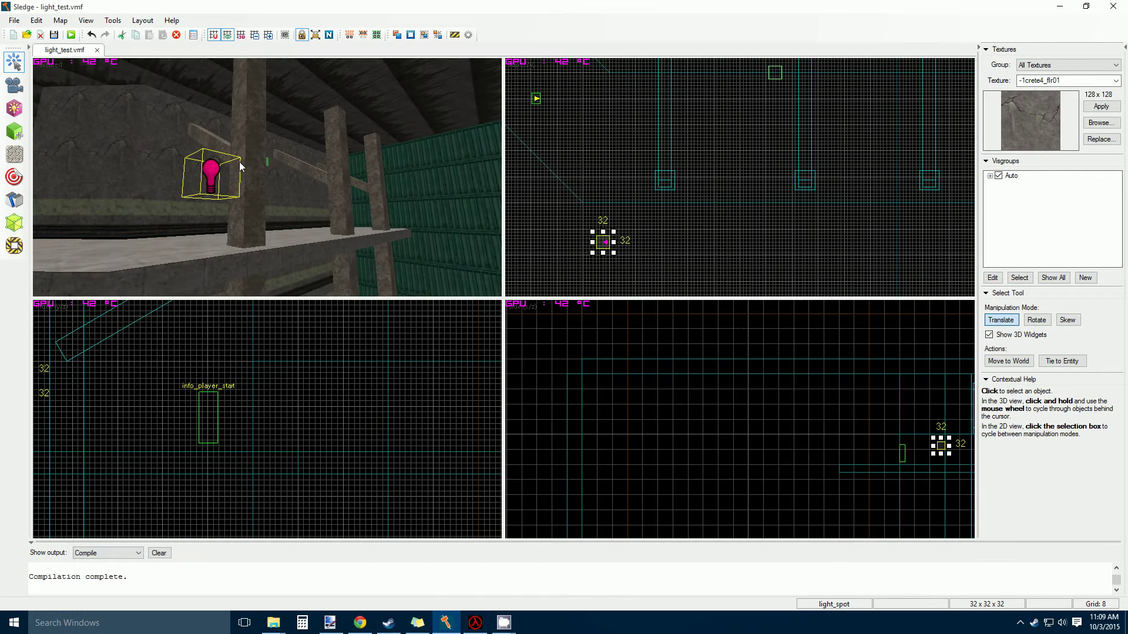
Step: Move the light_spot beyond the farthest post and the light_target01 multisource to the opposite end, beside the player start
scroll(633, 242, down, 1)
drag(608, 241, 923, 146)
click(747, 100)
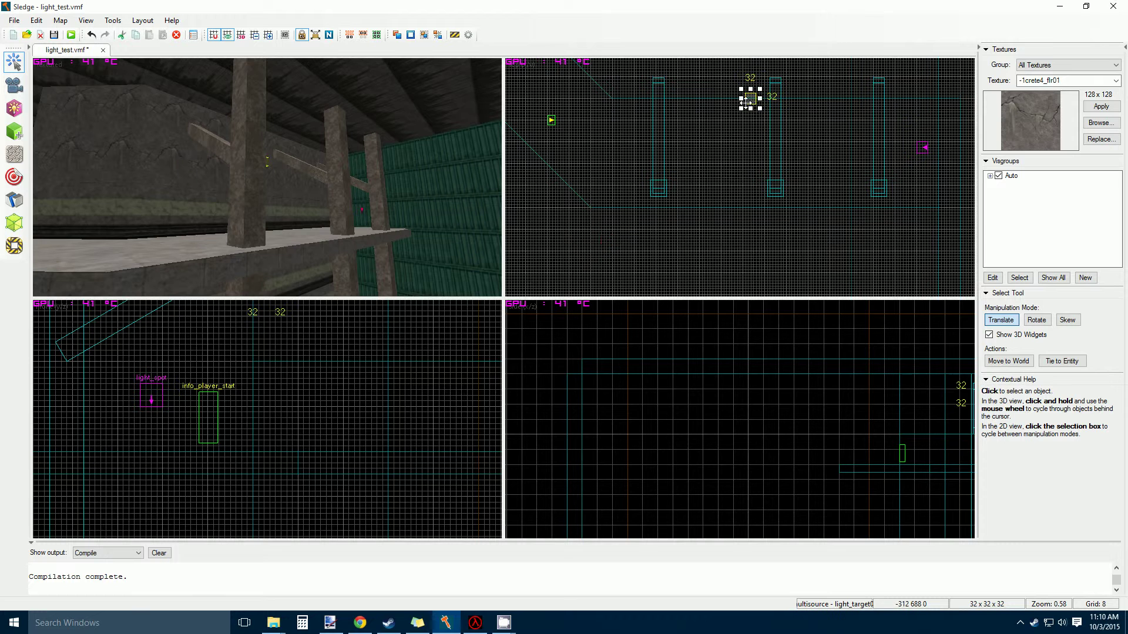
drag(697, 117, 534, 161)
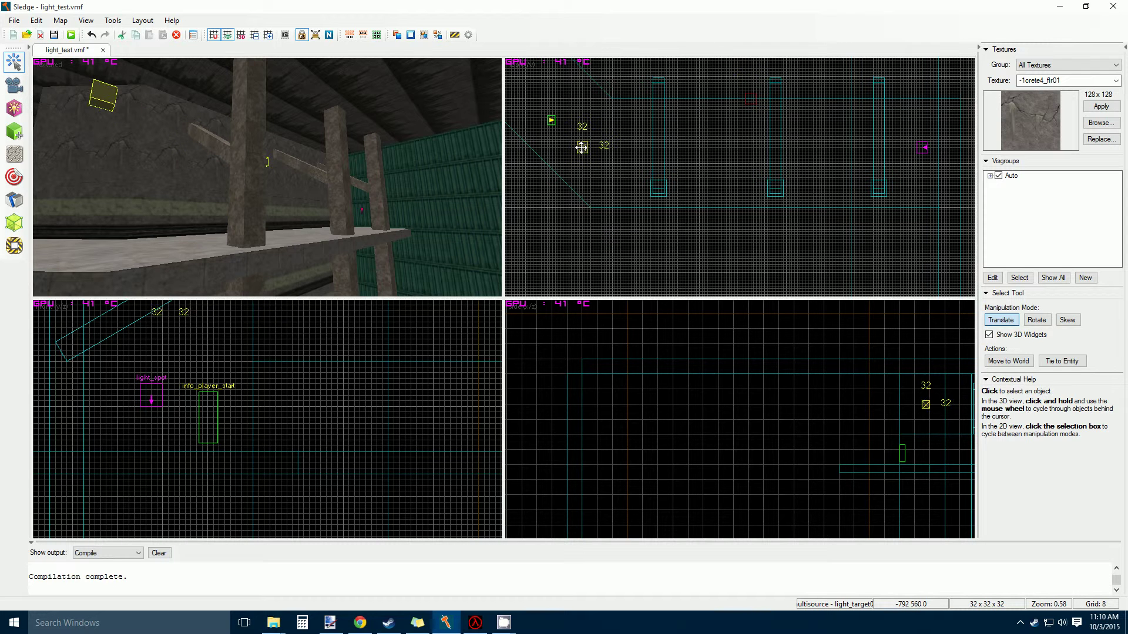
Step: Compile the map and reload it in Half-Life by repeating the last console command
click(71, 35)
click(111, 125)
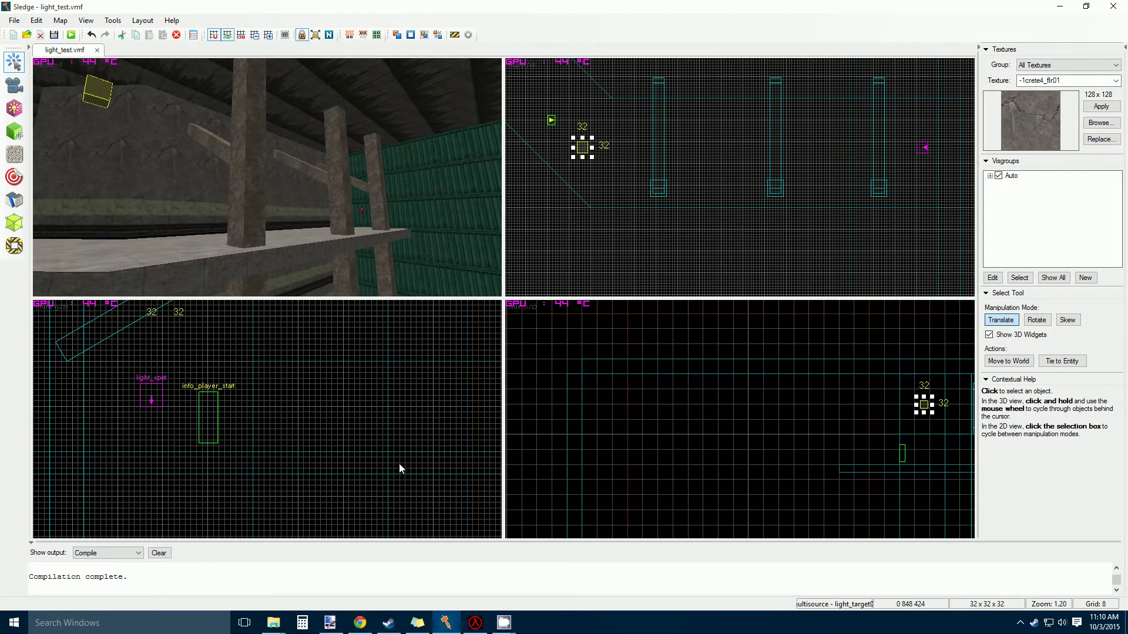
click(480, 624)
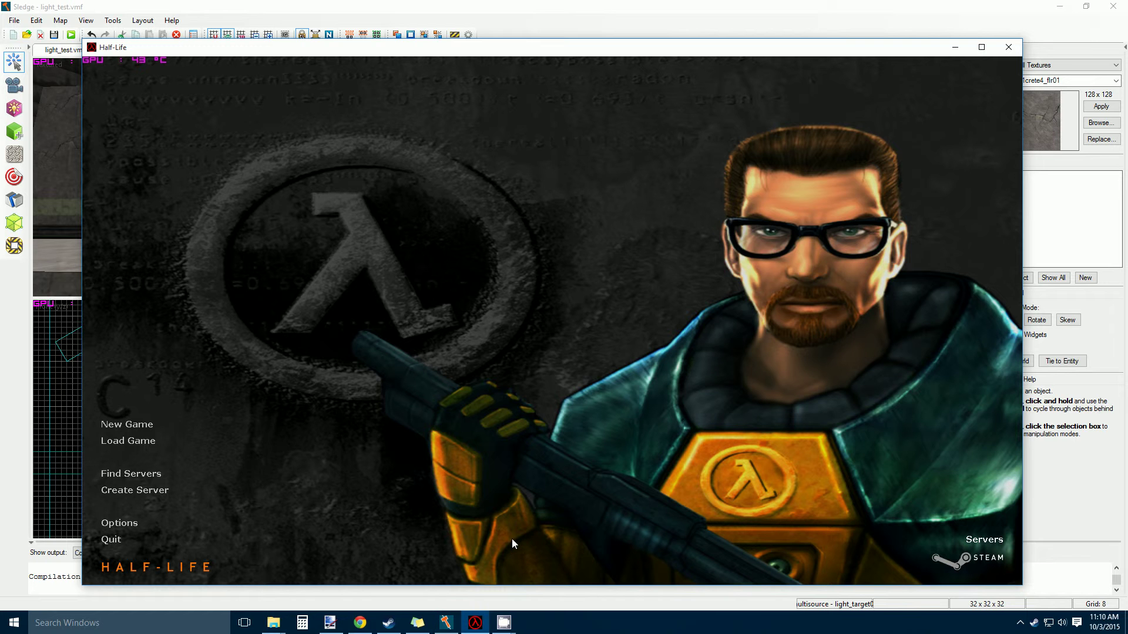
key(grave)
key(Up)
key(Return)
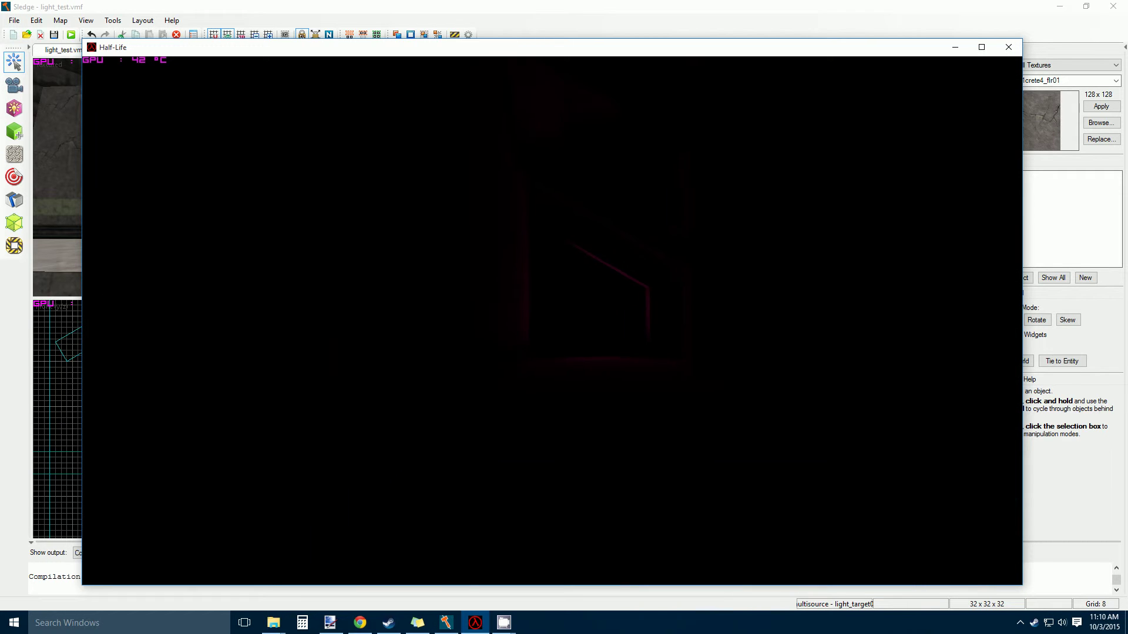
Step: Examine how the pink light falls along the row of posts and beams in the game, and return to Sledge
key(w)
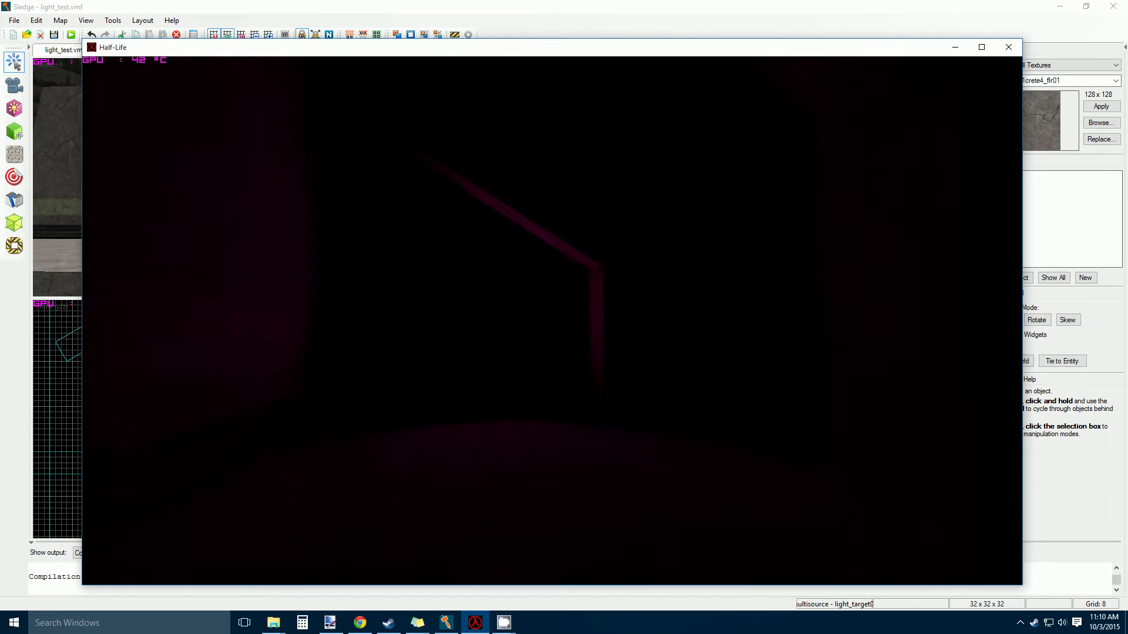
key(s)
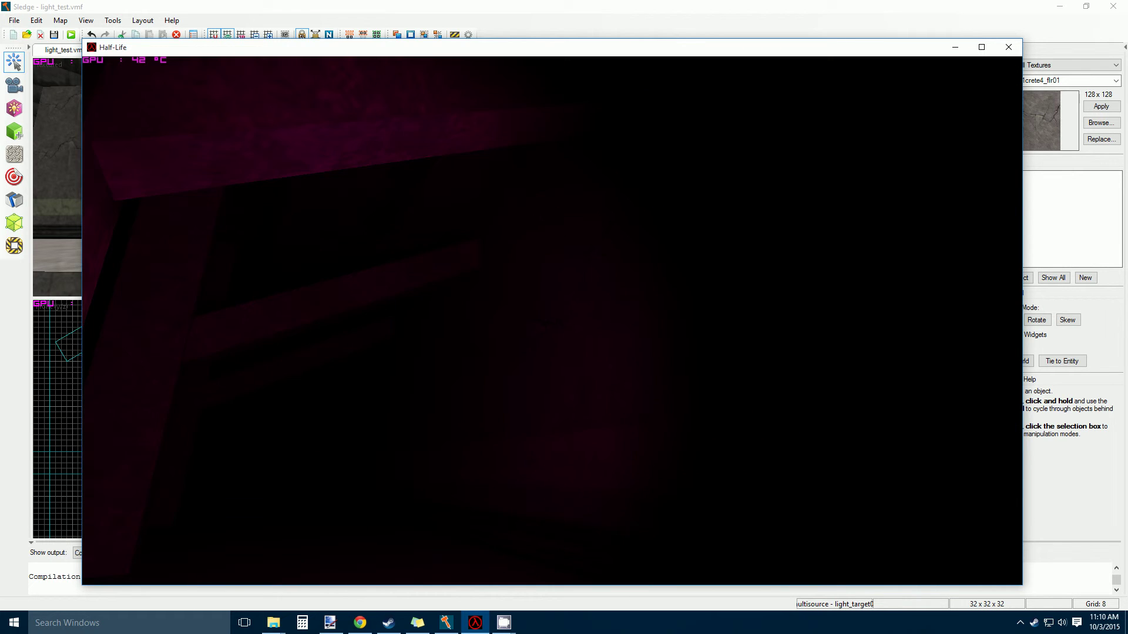
key(Escape)
click(333, 8)
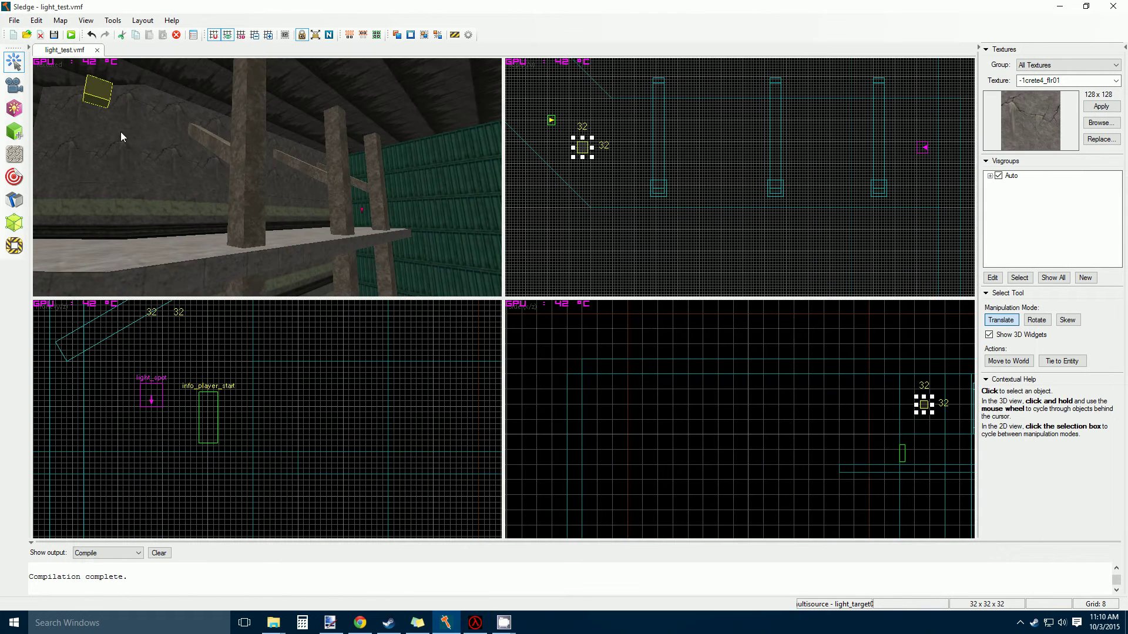
Step: Move the light_target01 multisource to just behind the middle post and lower it close to the platform floor
drag(585, 148, 730, 134)
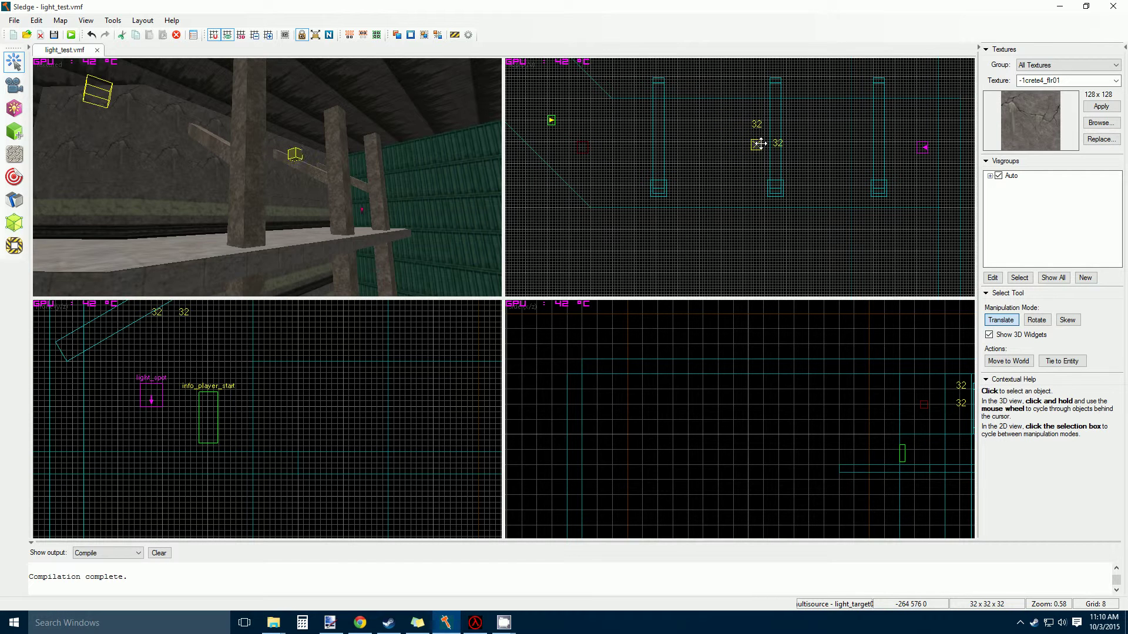
scroll(290, 399, up, 1)
scroll(229, 387, up, 1)
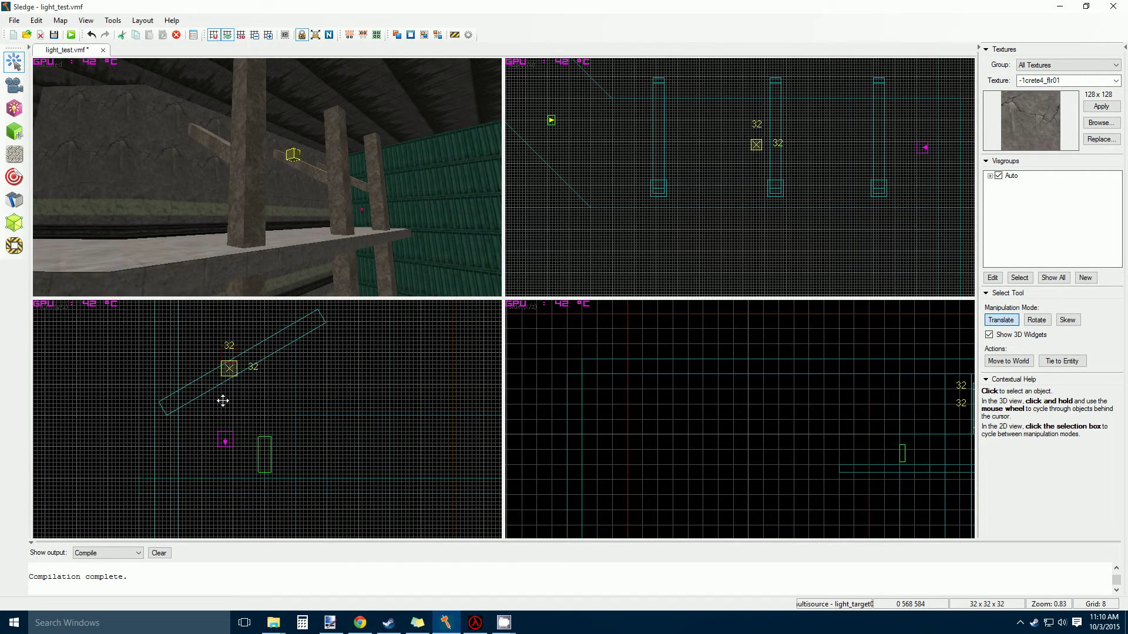
drag(229, 370, 242, 462)
scroll(779, 147, up, 3)
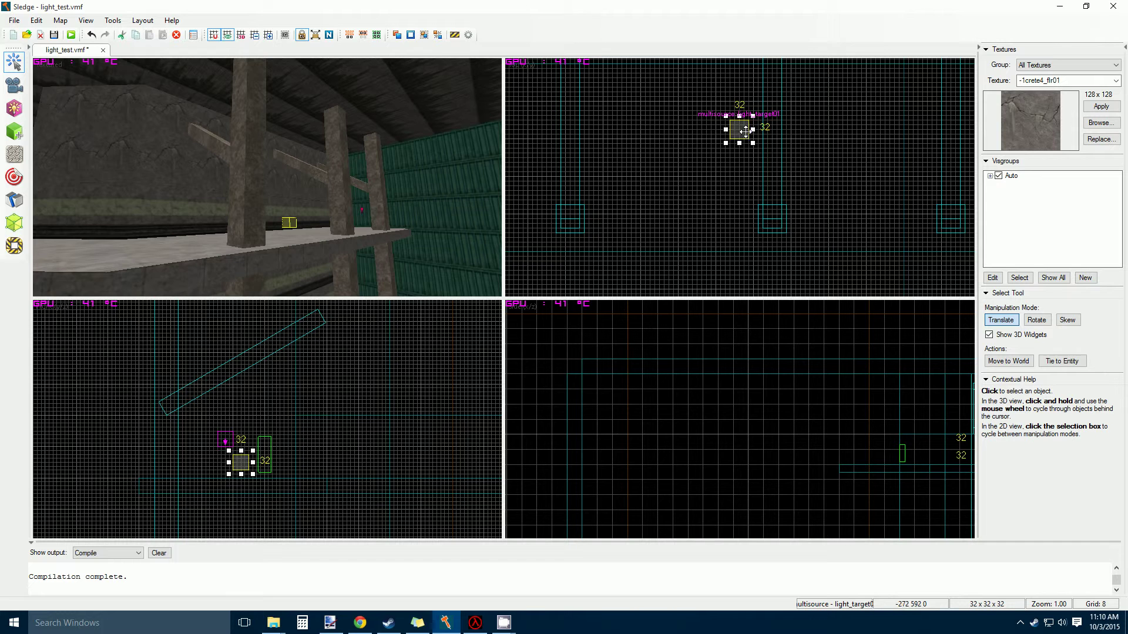
drag(743, 130, 776, 184)
Step: Move the light_spot between the middle and far posts and place two copies of it out past the platform's edge
click(362, 213)
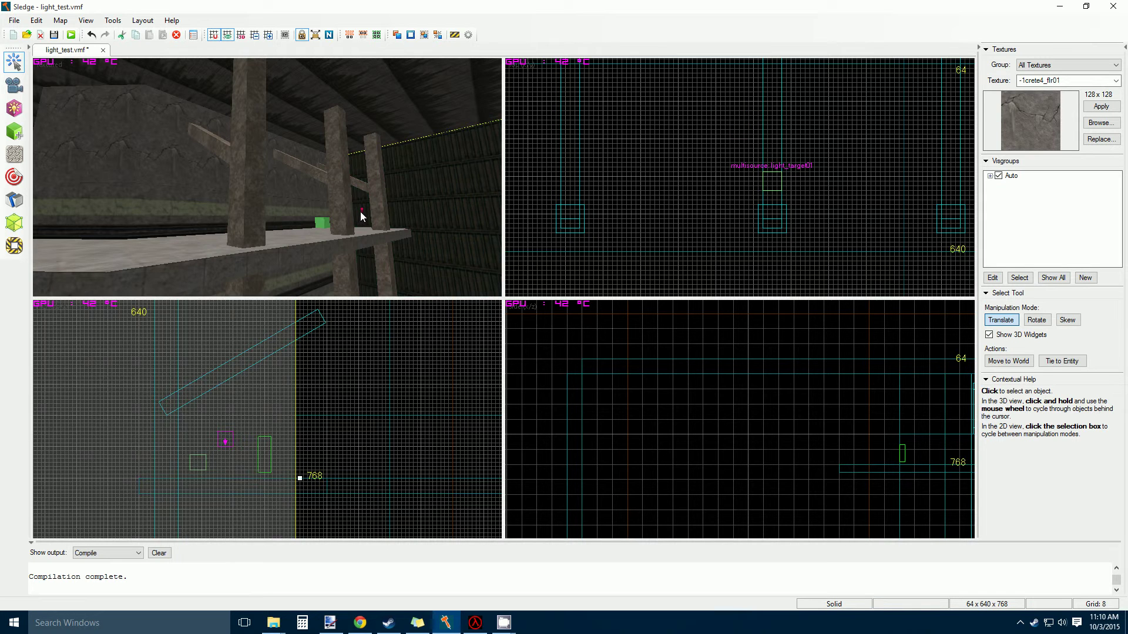
click(362, 209)
scroll(682, 196, down, 3)
middle_drag(894, 188, 891, 179)
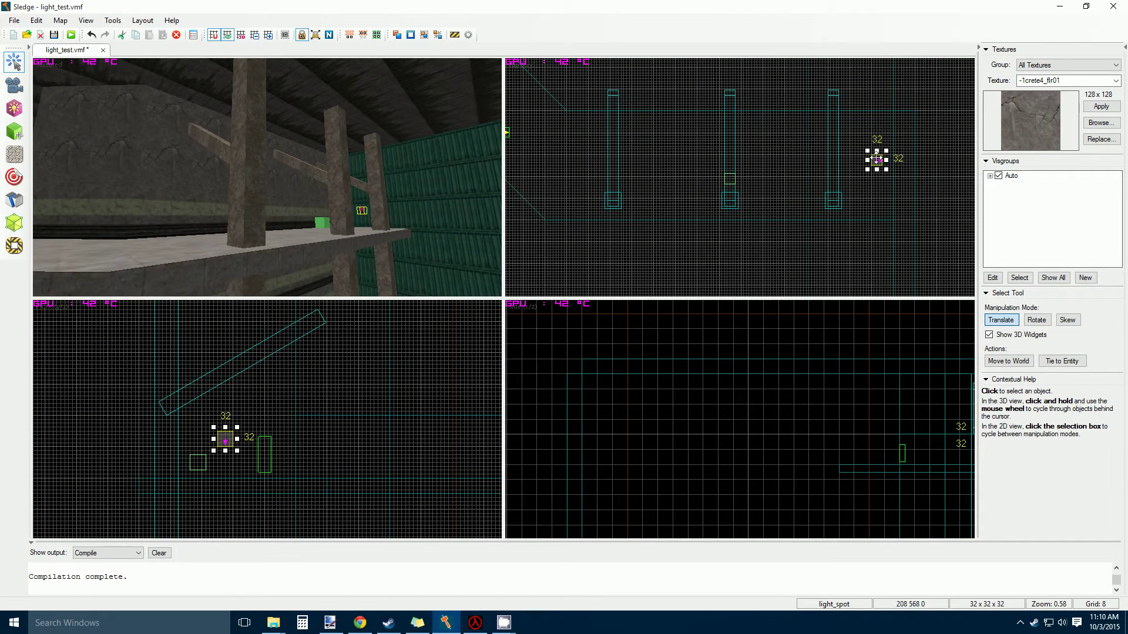
drag(876, 159, 788, 274)
shift+drag(789, 273, 606, 225)
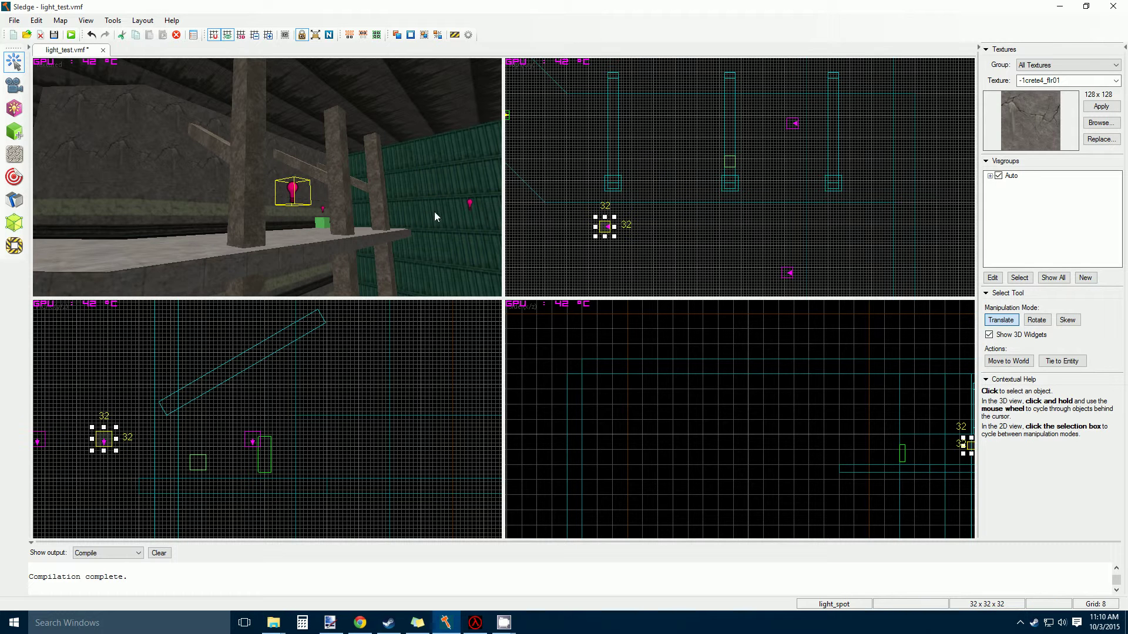
Step: Raise the two outer light_spot copies together toward roof height and delete the remaining light_spot on the platform
click(474, 203)
ctrl+click(292, 189)
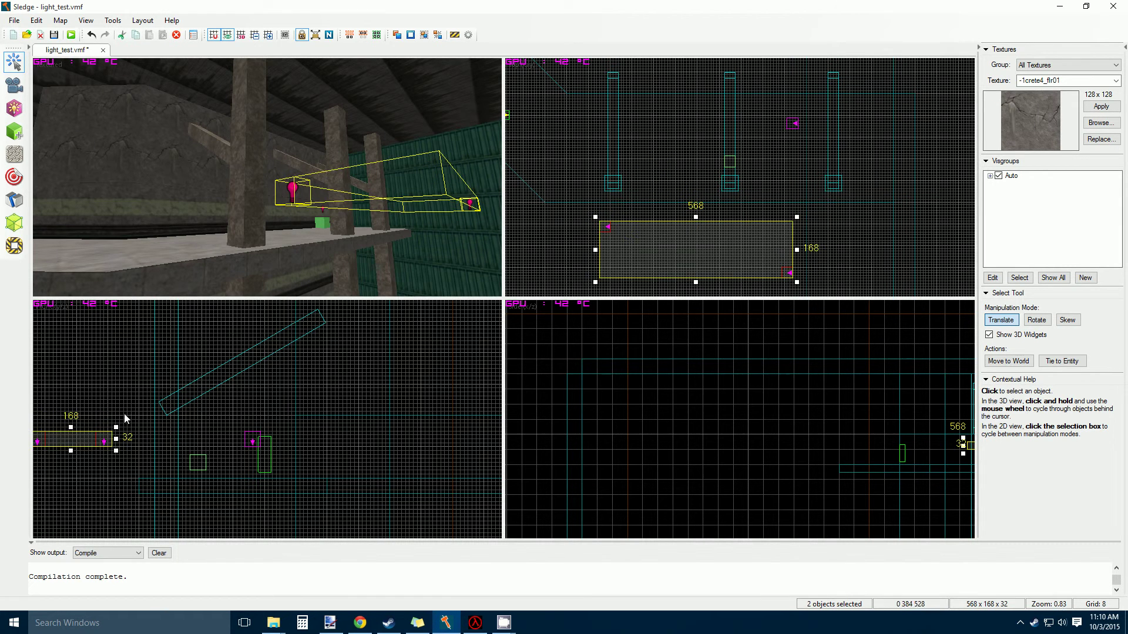
scroll(86, 435, down, 2)
drag(86, 436, 85, 373)
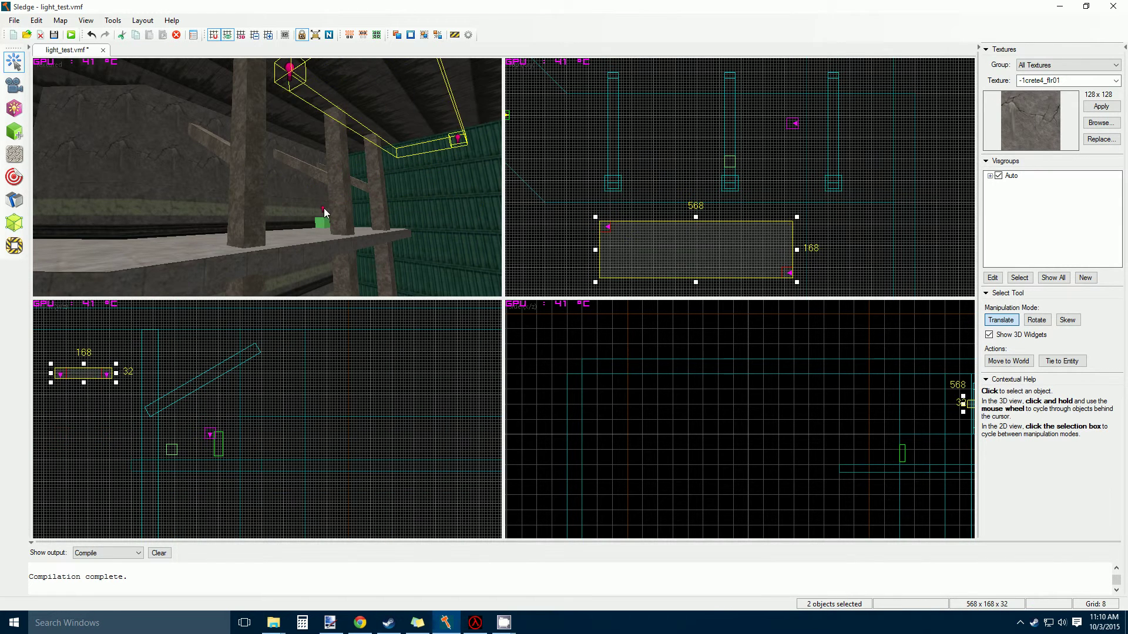
click(325, 212)
key(Delete)
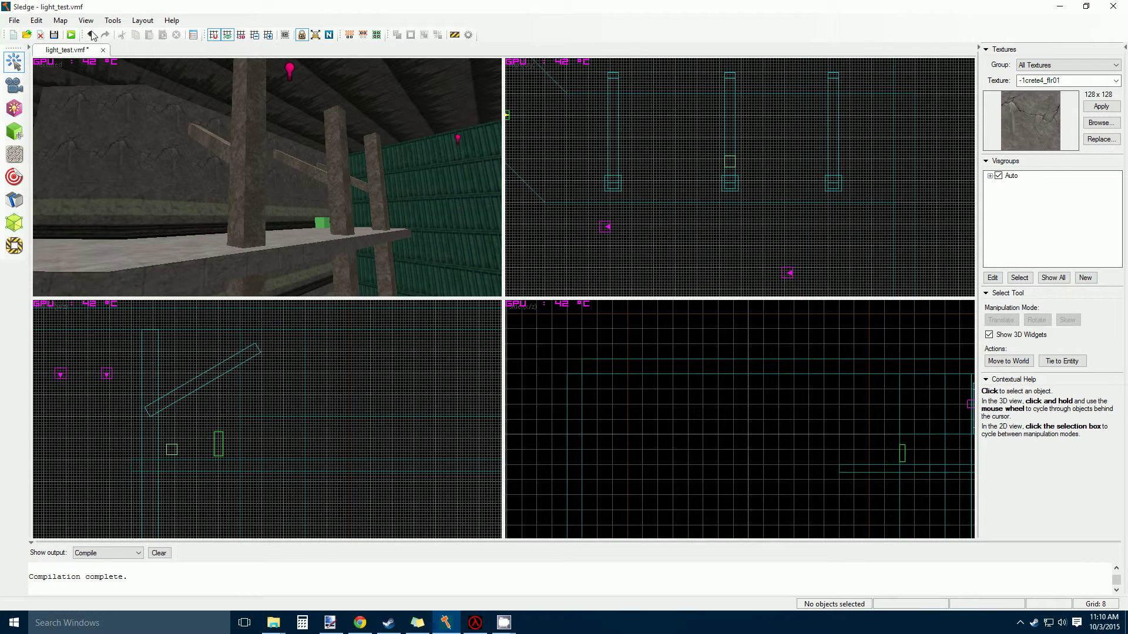
Step: Compile the map with the two raised light_spots and switch to Half-Life
click(71, 35)
click(118, 150)
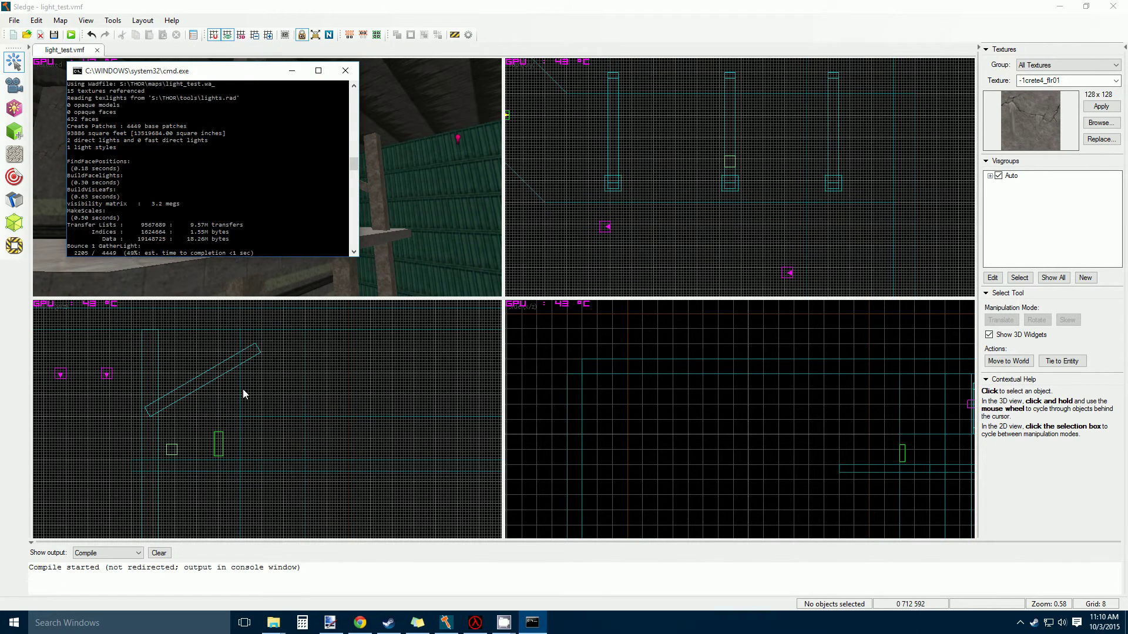
mouse_move(479, 624)
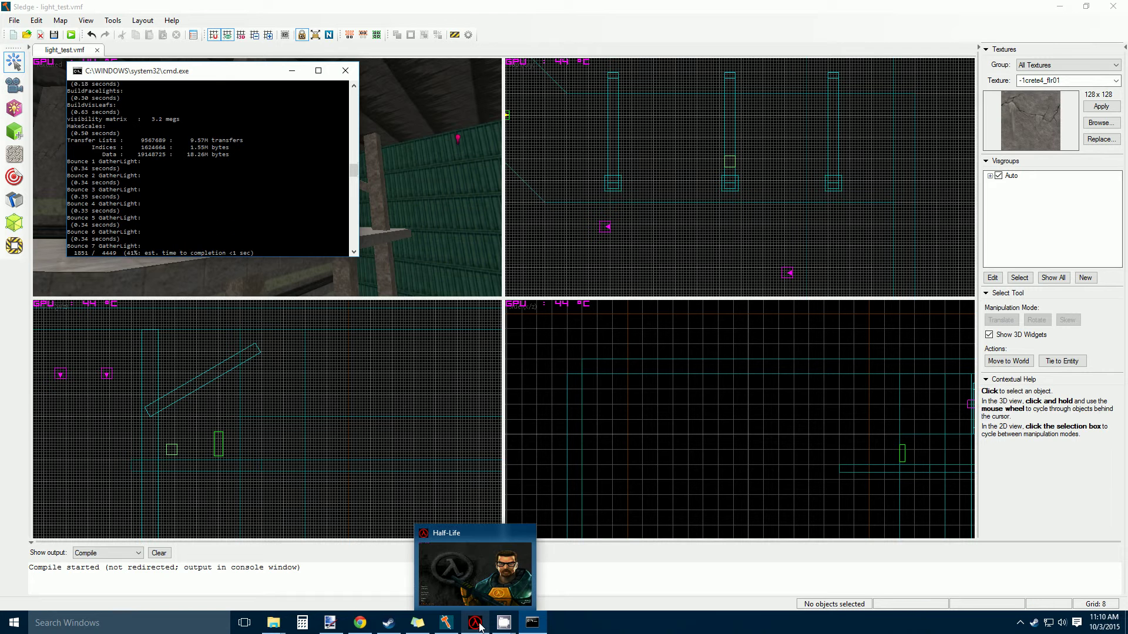
click(478, 625)
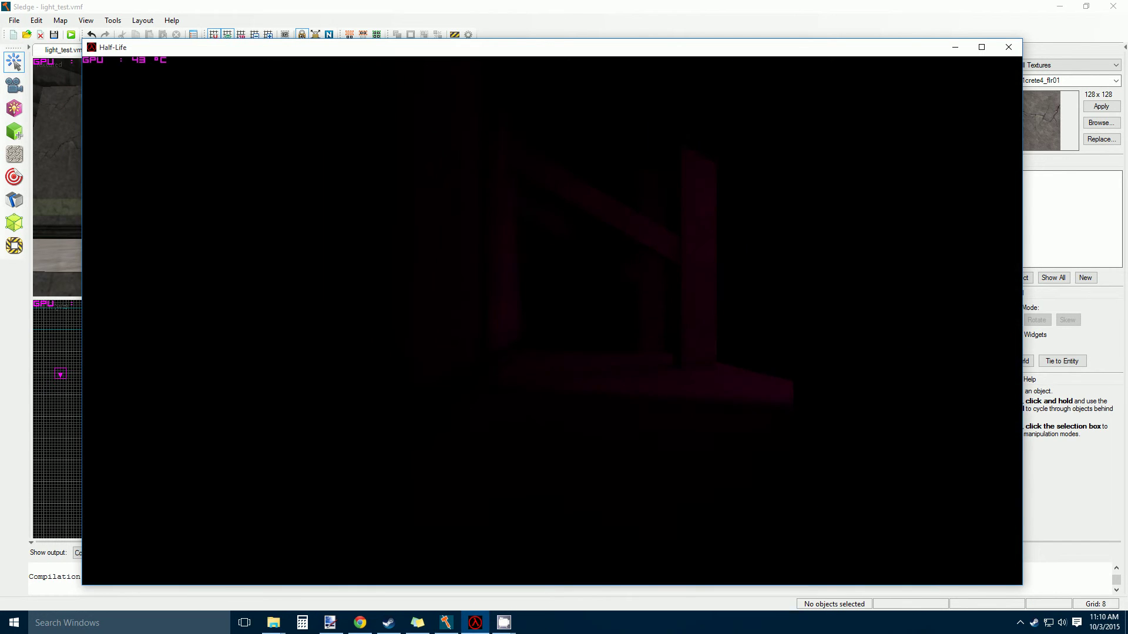
Step: Walk through the game level to examine the lighting from the two raised spotlights, and return to Sledge
key(w)
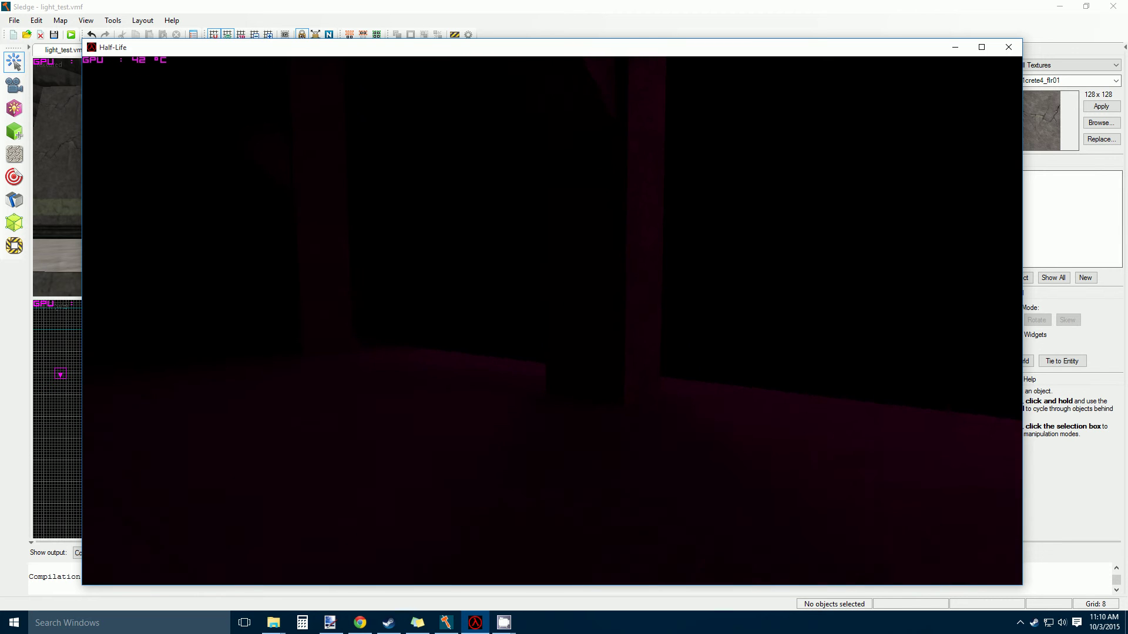
key(w)
key(Escape)
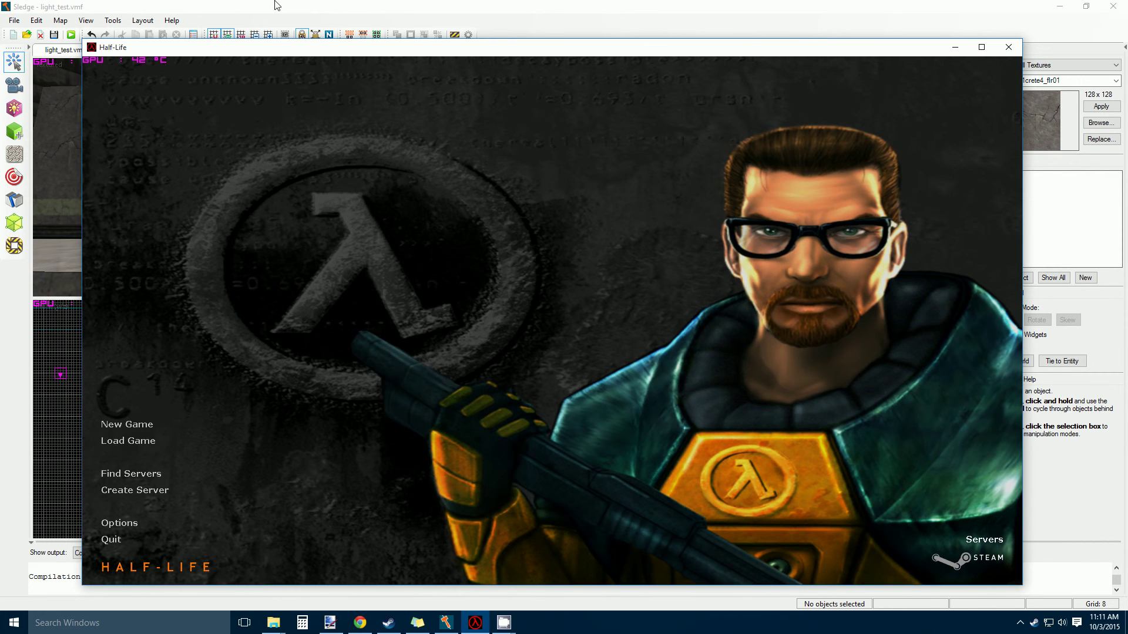
click(278, 7)
mouse_move(499, 620)
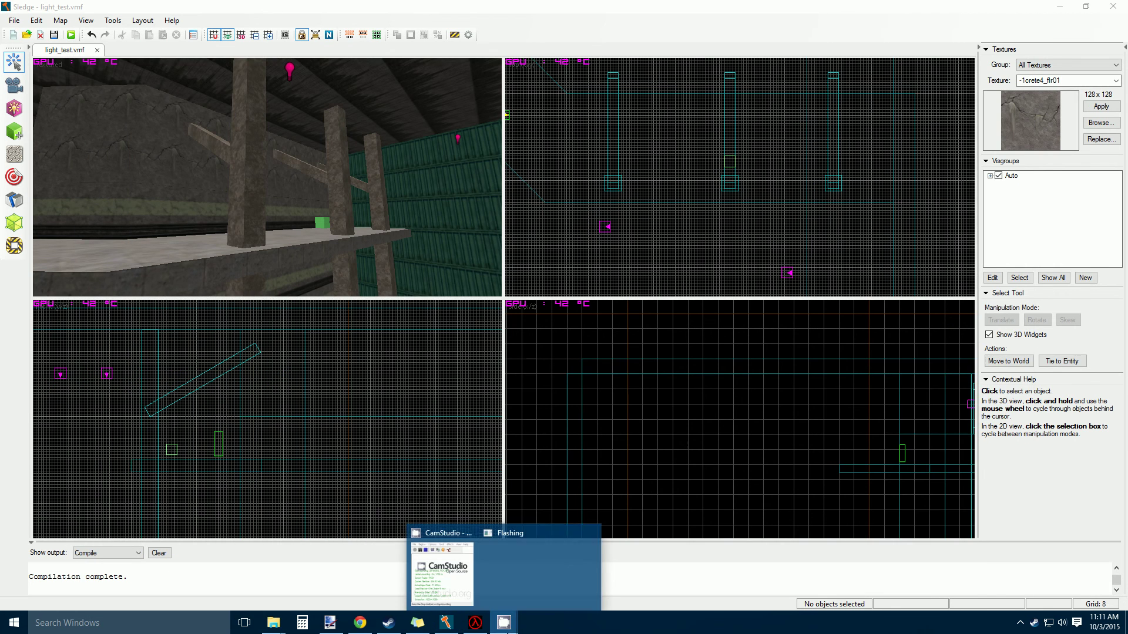